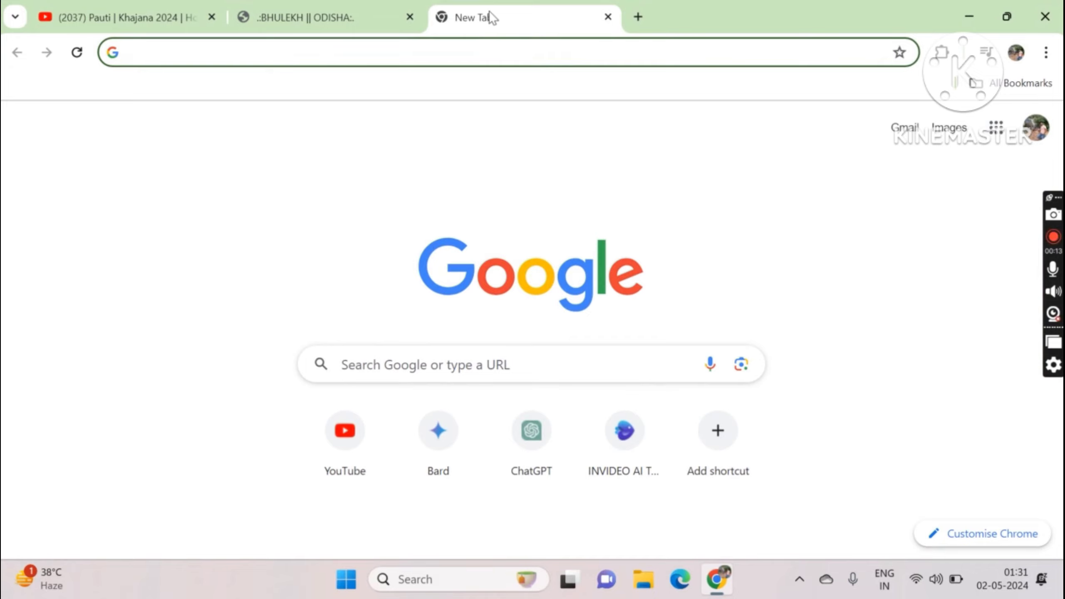
# Step: Search Google for 'e pauti odisha' from the address bar
pyautogui.click(449, 50)
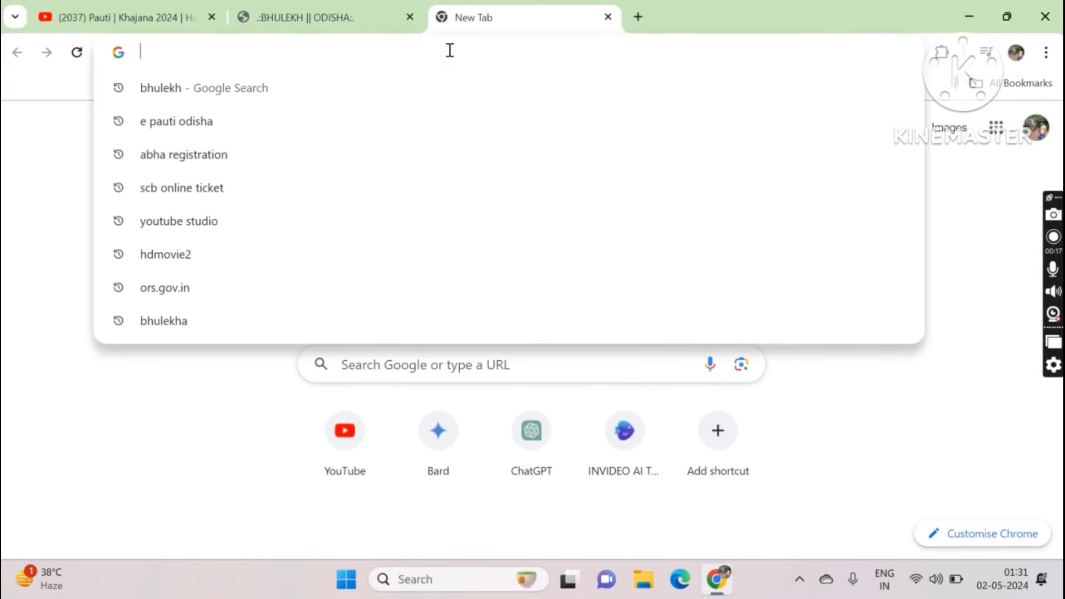
pyautogui.write('e')
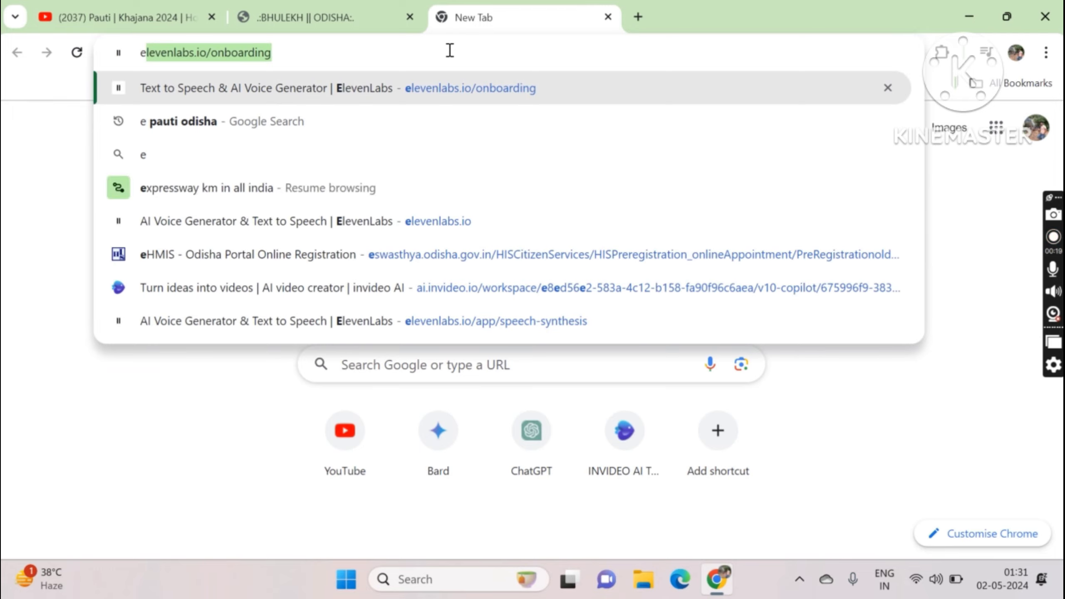
pyautogui.write(' paut')
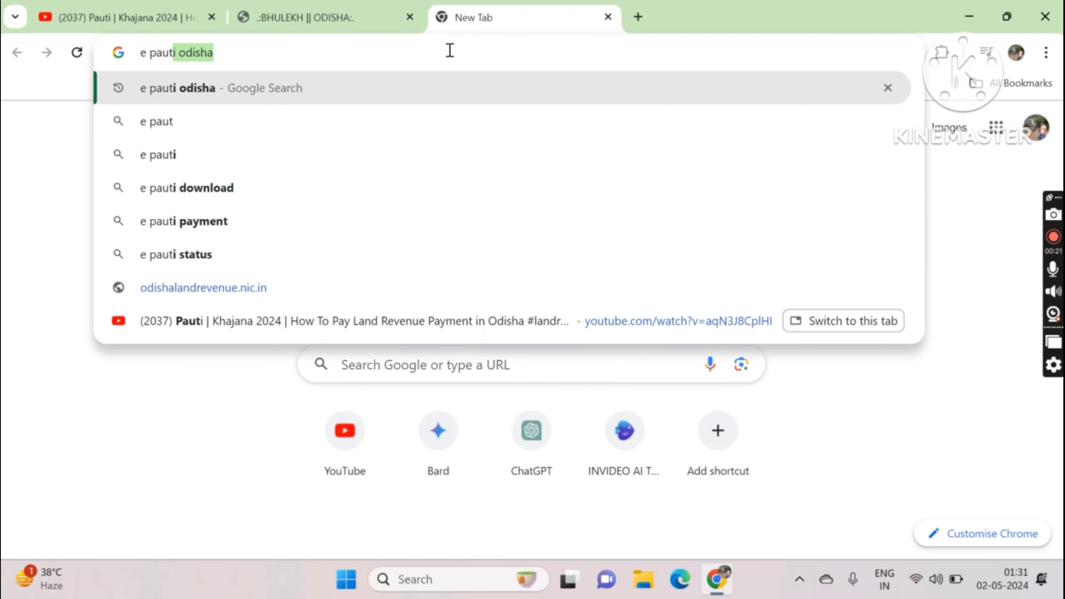
pyautogui.write('i')
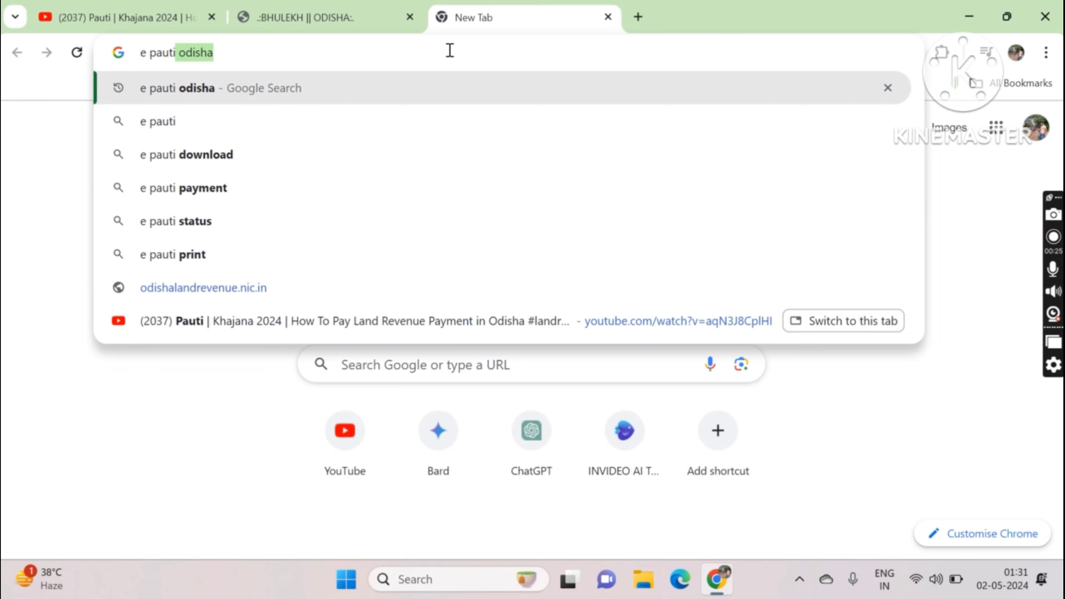
pyautogui.press('Return')
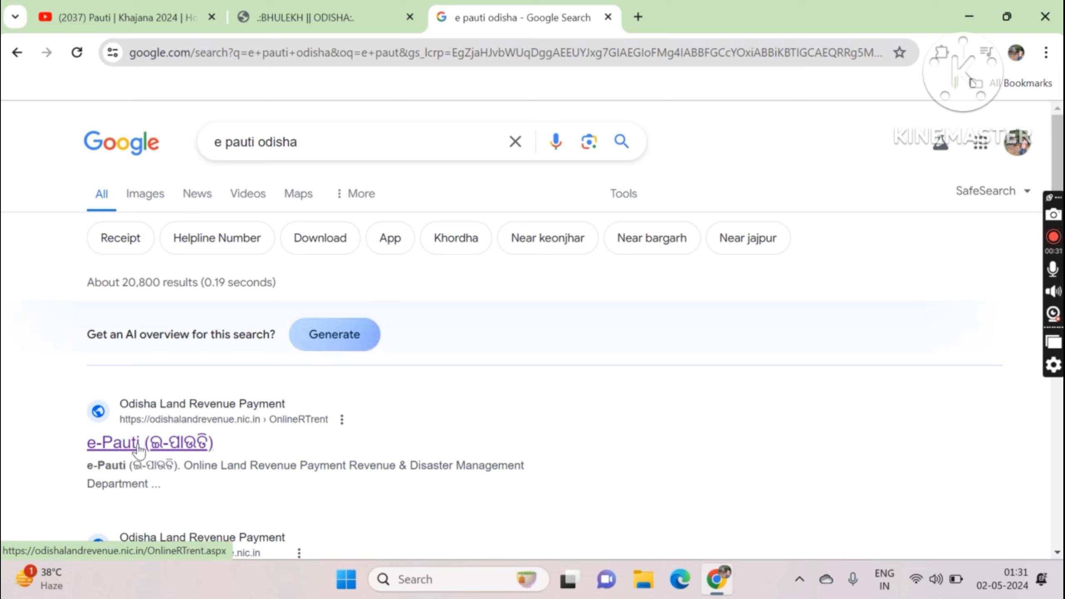
# Step: Open the e-Pauti site and set financial year 2024-25, district ଗଜପତି and tahasil ପାରଳାଖେମୁଣ୍ଡି
pyautogui.click(138, 445)
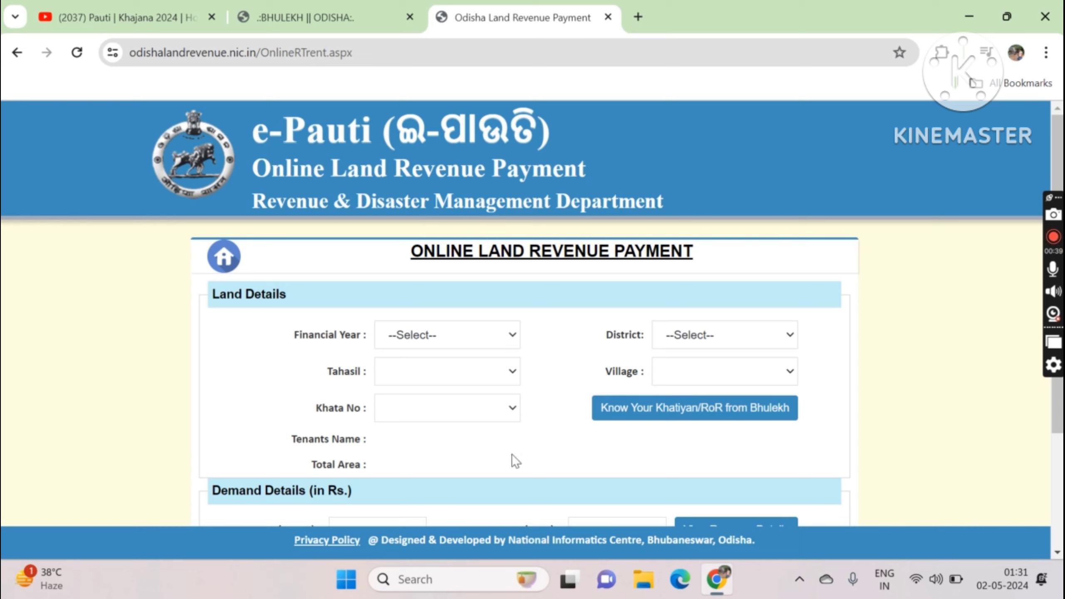
pyautogui.click(505, 340)
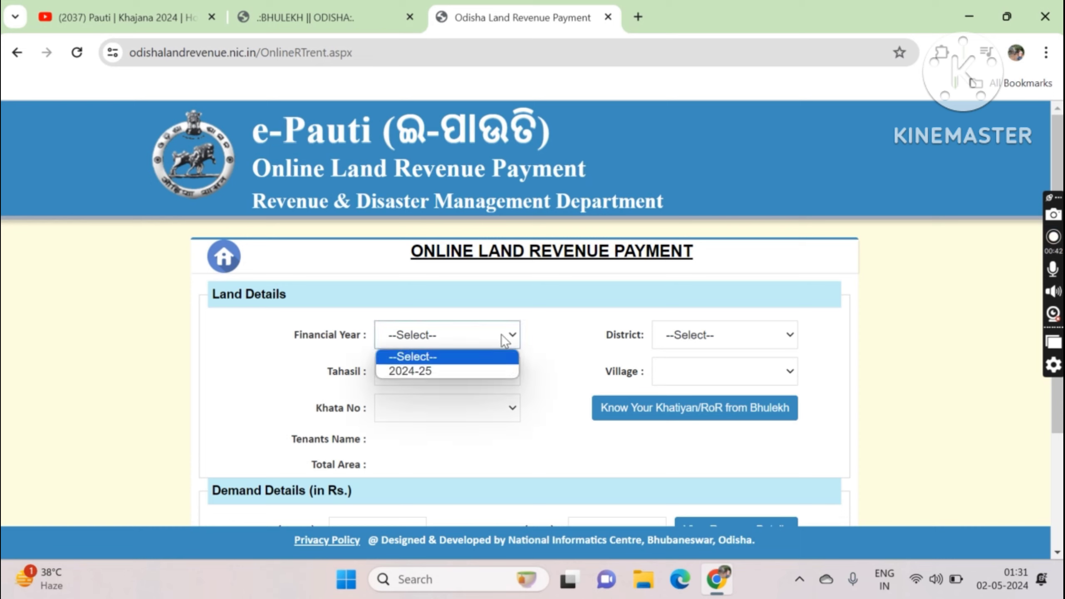
pyautogui.click(476, 374)
pyautogui.click(755, 336)
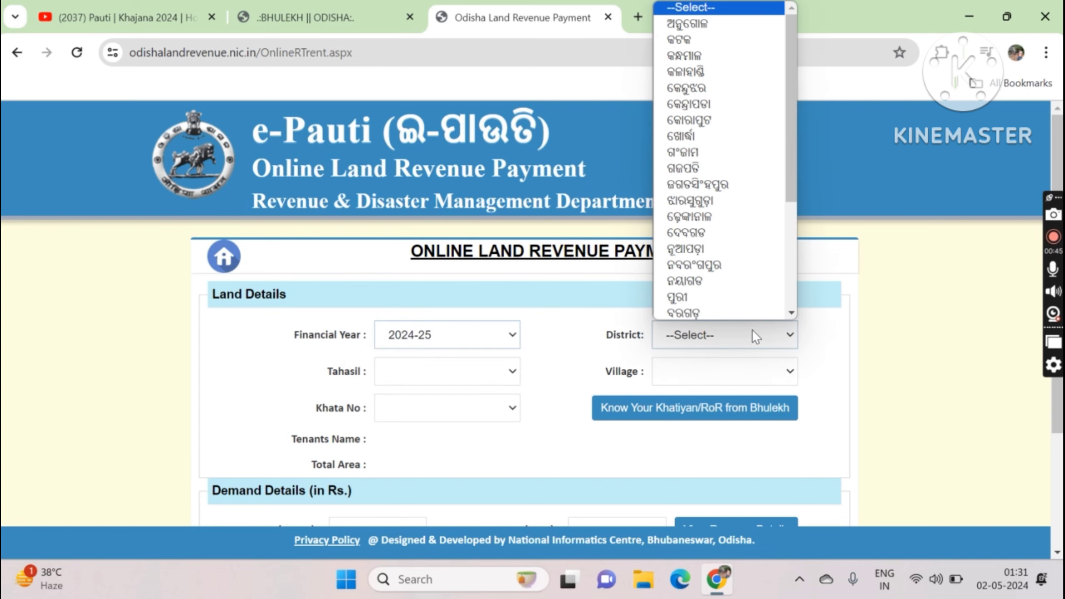
pyautogui.click(712, 172)
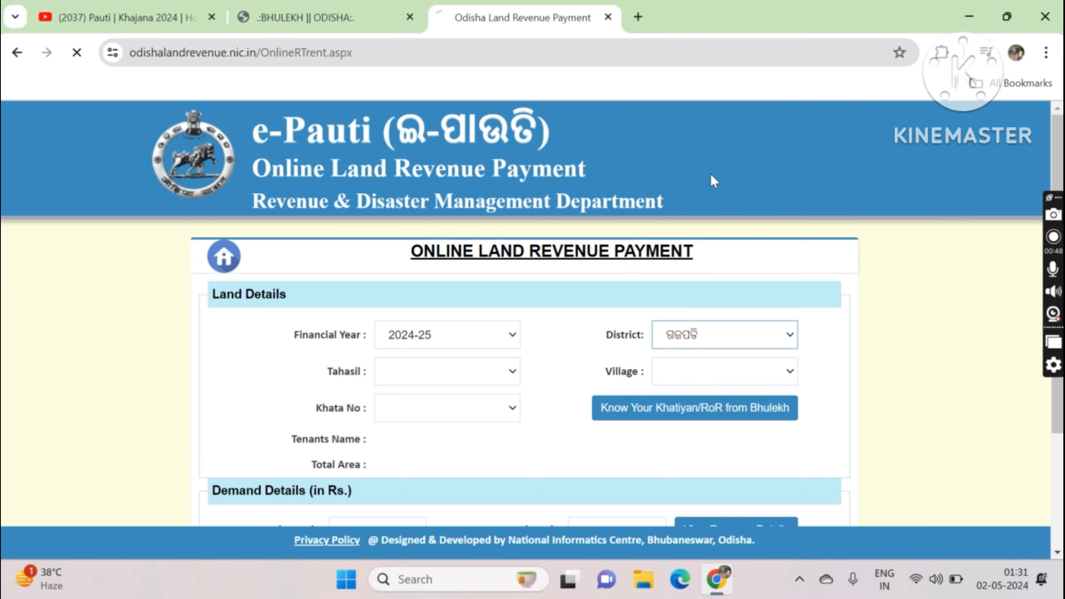
pyautogui.click(486, 373)
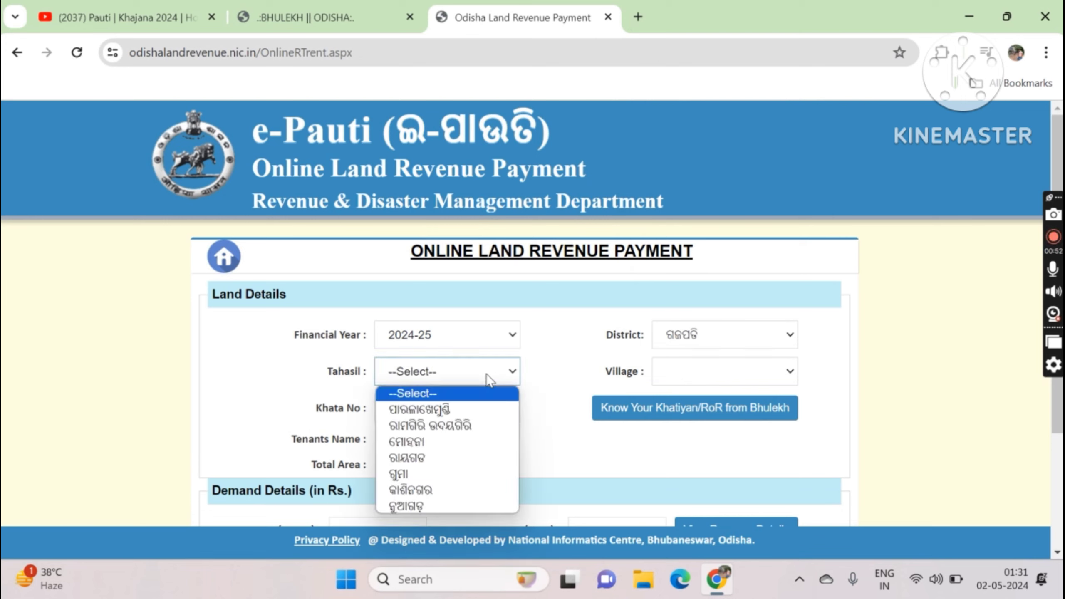
pyautogui.click(473, 408)
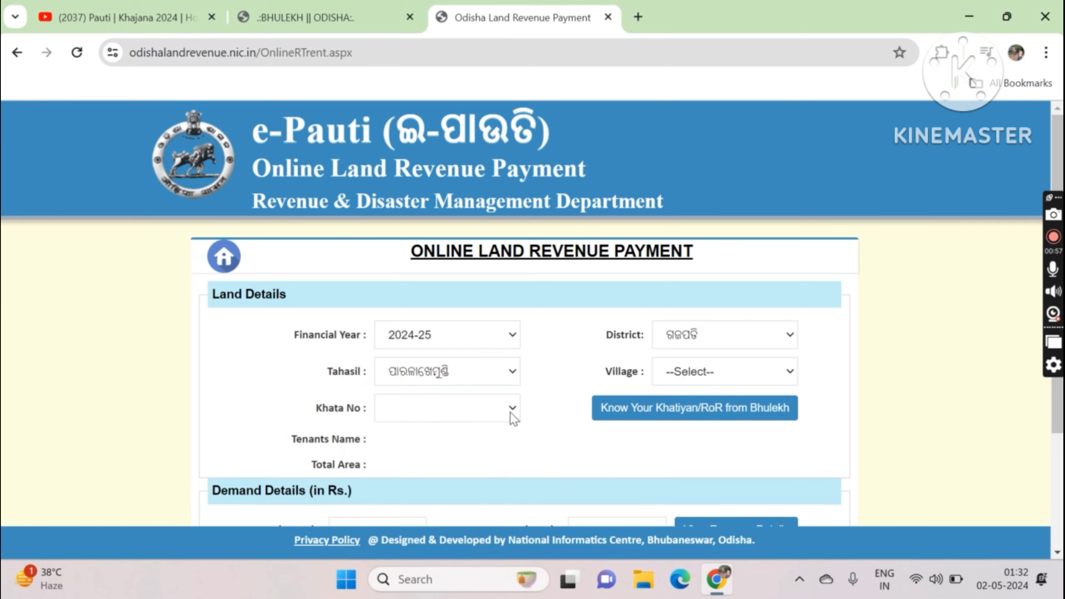
# Step: Choose the land's village from the Village dropdown
pyautogui.click(510, 412)
pyautogui.click(492, 412)
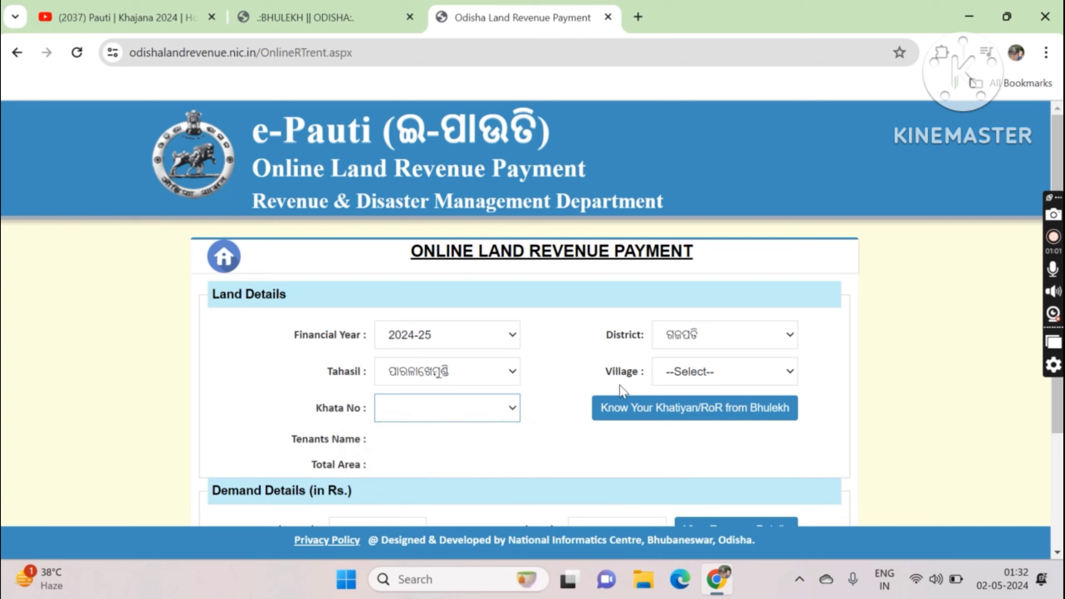
pyautogui.click(720, 369)
pyautogui.scroll(-3, 721, 344)
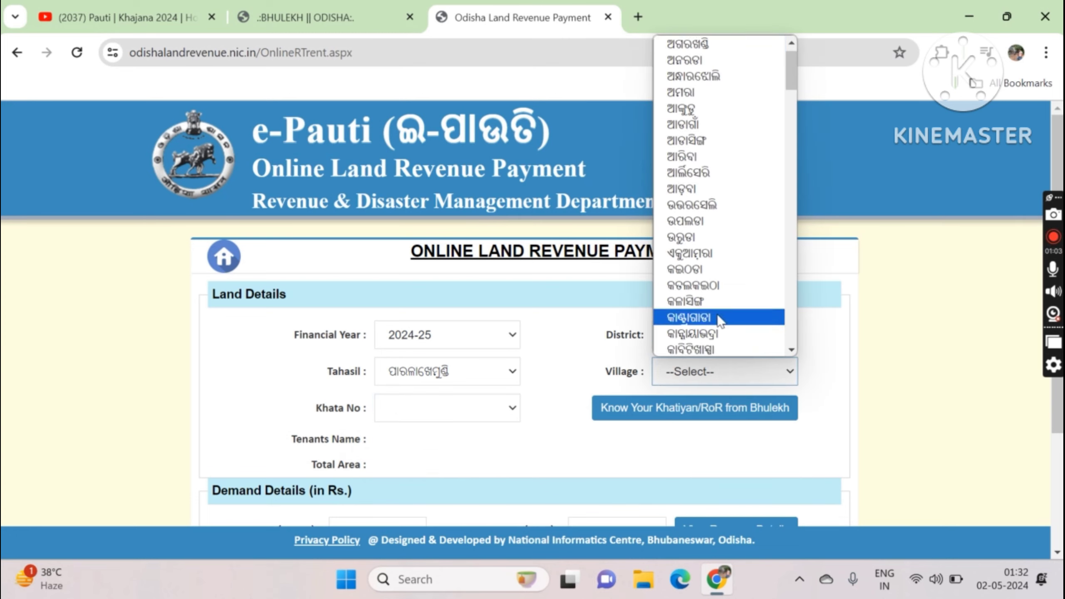
pyautogui.scroll(-10, 724, 260)
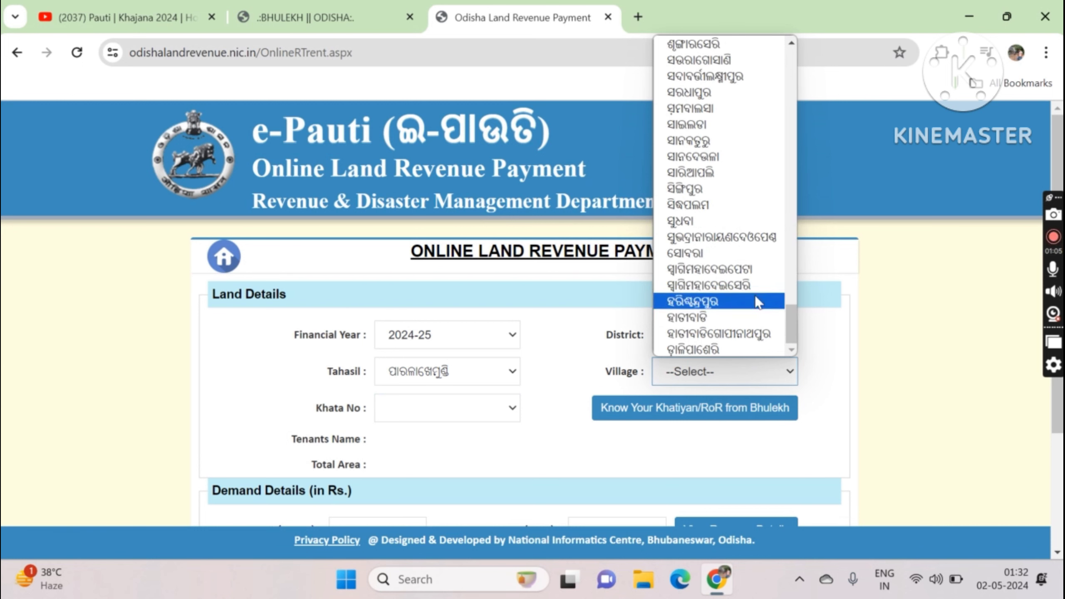
pyautogui.click(745, 334)
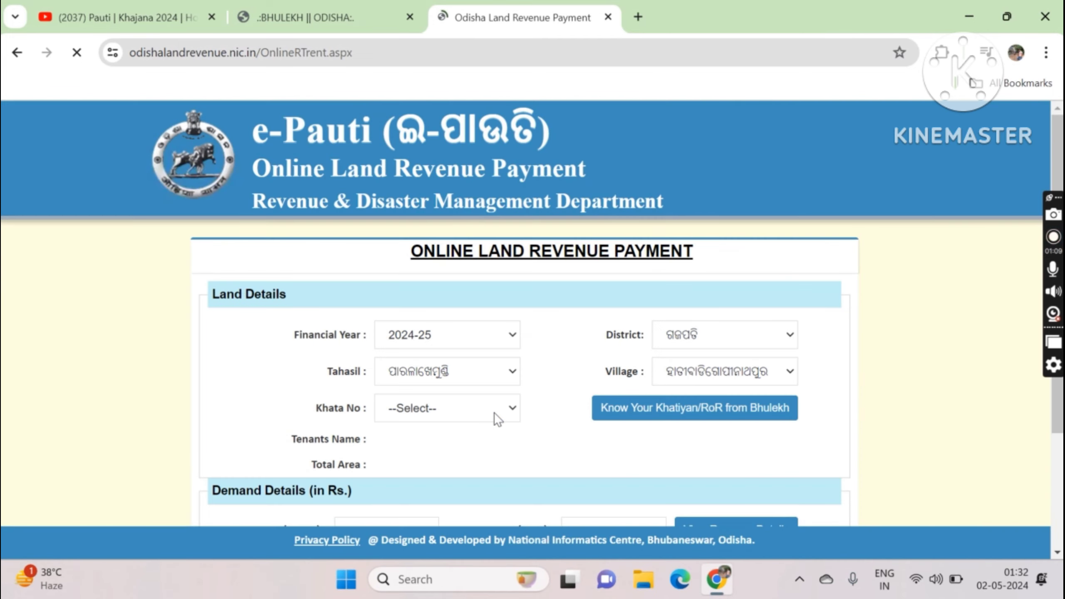
# Step: Select khata 175/66 from the Khata No dropdown using the arrow keys
pyautogui.click(494, 412)
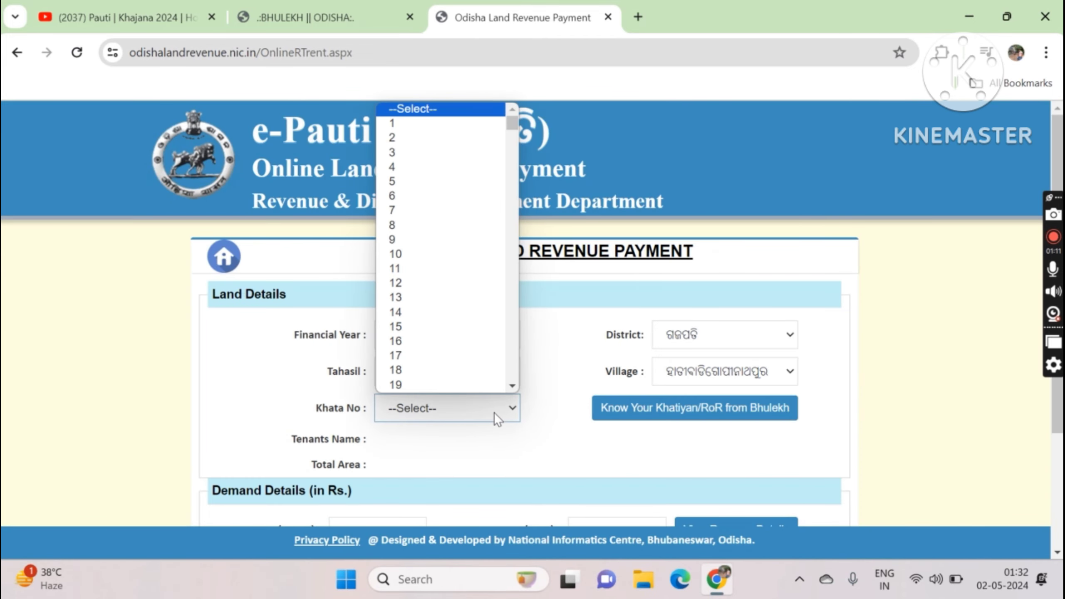
pyautogui.press('Down')
pyautogui.press('Down')
pyautogui.press('Down')
pyautogui.press('Down')
pyautogui.press('Down')
pyautogui.press('Down')
pyautogui.press('Down')
pyautogui.press('Down')
pyautogui.press('Down')
pyautogui.press('Down')
pyautogui.press('Down')
pyautogui.press('Down')
pyautogui.press('Down')
pyautogui.press('Down')
pyautogui.press('Down')
pyautogui.press('Down')
pyautogui.press('Down')
pyautogui.press('Down')
pyautogui.press('Down')
pyautogui.press('Down')
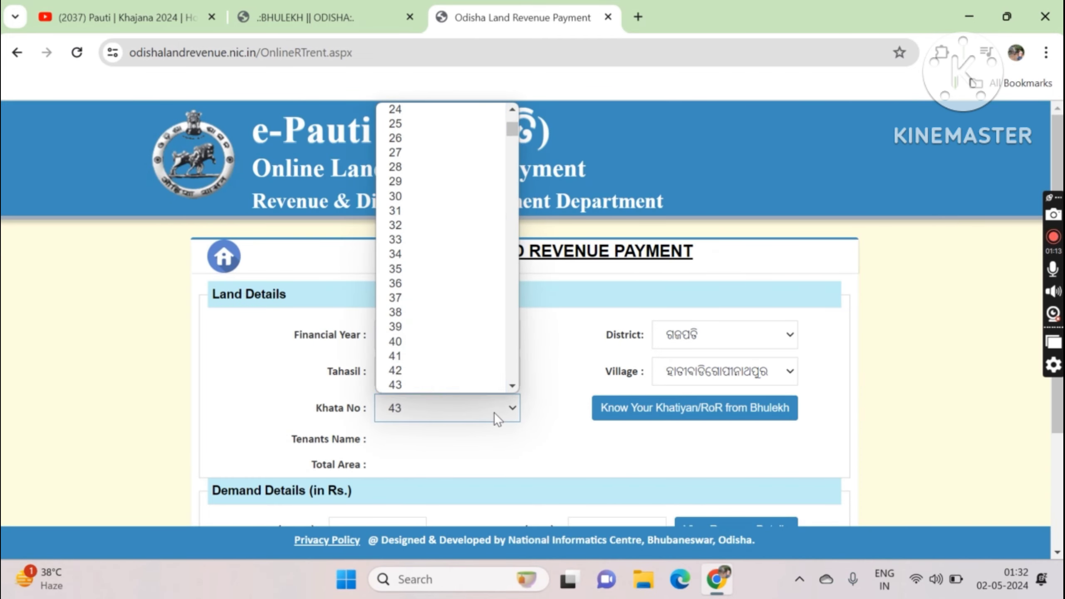
pyautogui.press('Down')
pyautogui.press('Down')
pyautogui.press('Down')
pyautogui.press('Down')
pyautogui.press('Down')
pyautogui.press('Down')
pyautogui.press('Down')
pyautogui.press('Down')
pyautogui.press('Down')
pyautogui.press('Down')
pyautogui.press('Down')
pyautogui.press('Down')
pyautogui.press('Down')
pyautogui.press('Down')
pyautogui.press('Down')
pyautogui.press('Down')
pyautogui.press('Down')
pyautogui.press('Down')
pyautogui.press('Down')
pyautogui.press('Down')
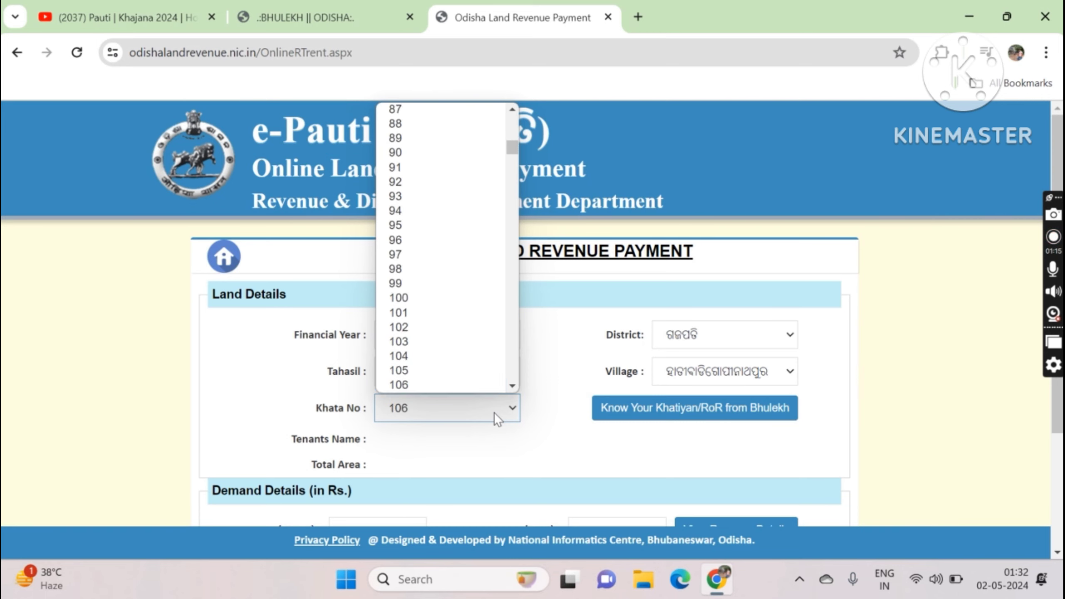
pyautogui.press('Down')
pyautogui.press('Down')
pyautogui.press('Down')
pyautogui.press('Down')
pyautogui.press('Down')
pyautogui.press('Down')
pyautogui.press('Down')
pyautogui.press('Down')
pyautogui.press('Down')
pyautogui.press('Down')
pyautogui.press('Down')
pyautogui.press('Down')
pyautogui.press('Down')
pyautogui.press('Down')
pyautogui.press('Down')
pyautogui.press('Down')
pyautogui.press('Down')
pyautogui.press('Down')
pyautogui.press('Down')
pyautogui.press('Down')
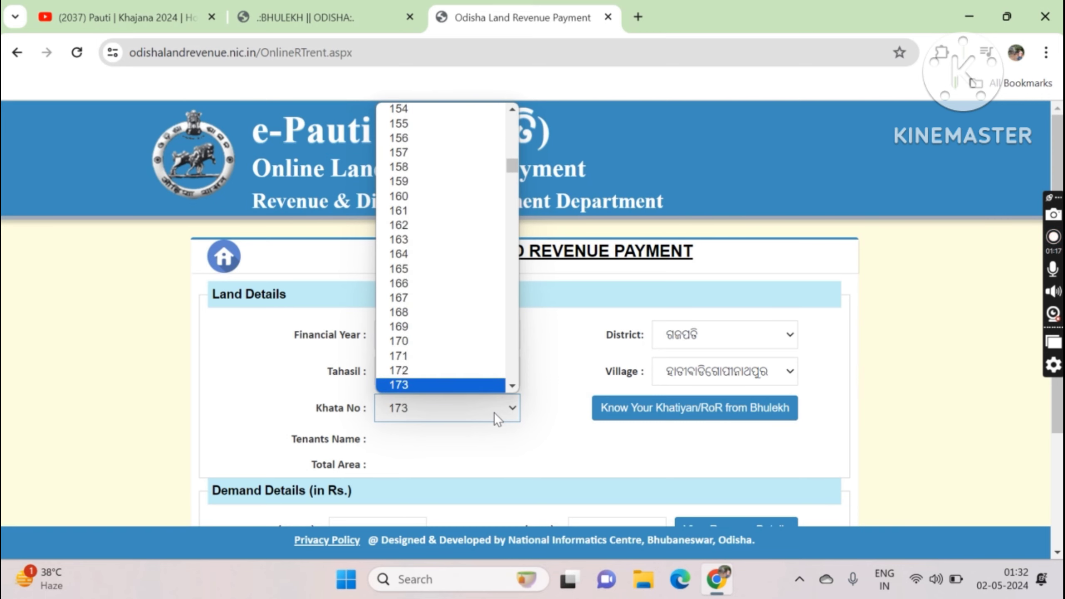
pyautogui.press('Down')
pyautogui.press('Down')
pyautogui.press('Down')
pyautogui.press('Down')
pyautogui.press('Down')
pyautogui.press('Down')
pyautogui.press('Down')
pyautogui.press('Down')
pyautogui.press('Down')
pyautogui.press('Down')
pyautogui.press('Down')
pyautogui.press('Down')
pyautogui.press('Down')
pyautogui.press('Down')
pyautogui.press('Down')
pyautogui.press('Down')
pyautogui.press('Down')
pyautogui.press('Down')
pyautogui.press('Down')
pyautogui.press('Down')
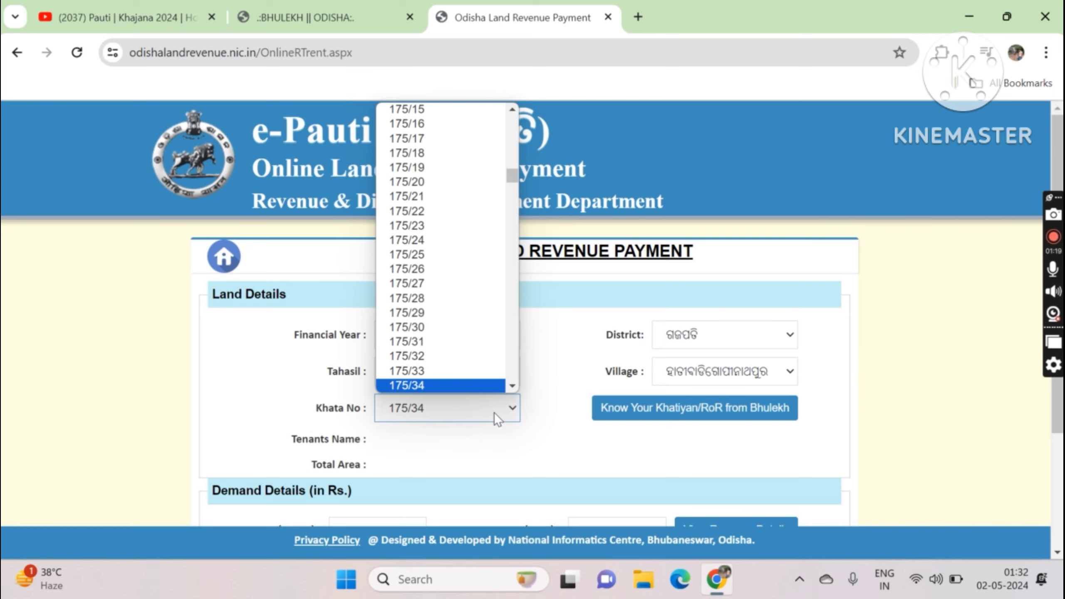
pyautogui.press('Down')
pyautogui.press('Down')
pyautogui.press('Down')
pyautogui.press('Down')
pyautogui.press('Down')
pyautogui.press('Down')
pyautogui.press('Down')
pyautogui.press('Down')
pyautogui.press('Down')
pyautogui.press('Down')
pyautogui.press('Down')
pyautogui.press('Down')
pyautogui.press('Down')
pyautogui.press('Down')
pyautogui.press('Down')
pyautogui.press('Down')
pyautogui.press('Down')
pyautogui.press('Down')
pyautogui.press('Down')
pyautogui.press('Down')
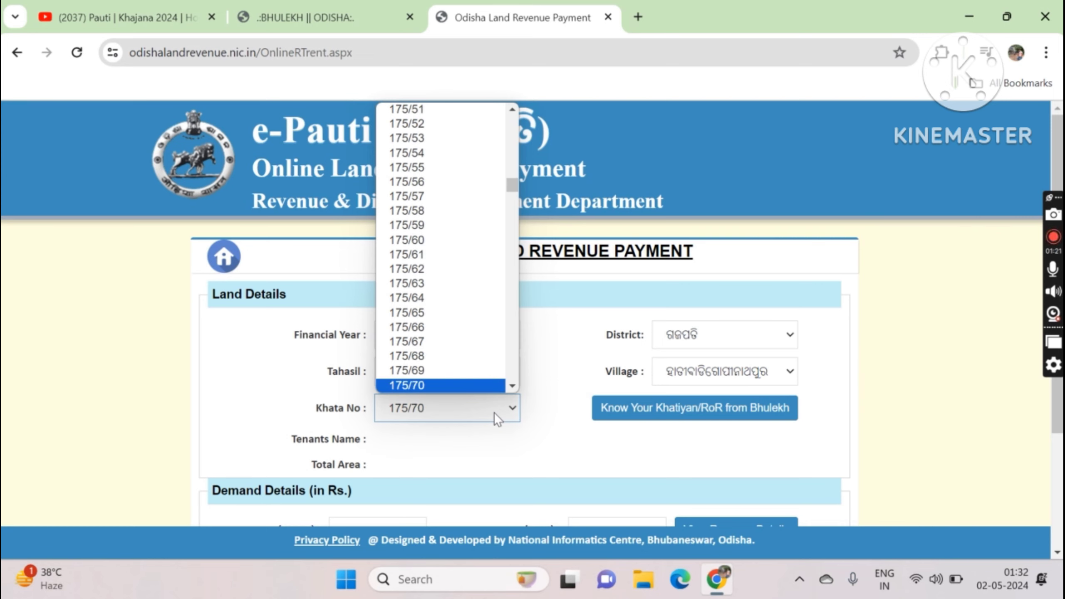
pyautogui.press('Up')
pyautogui.press('Up')
pyautogui.press('Up')
pyautogui.press('Up')
pyautogui.press('Up')
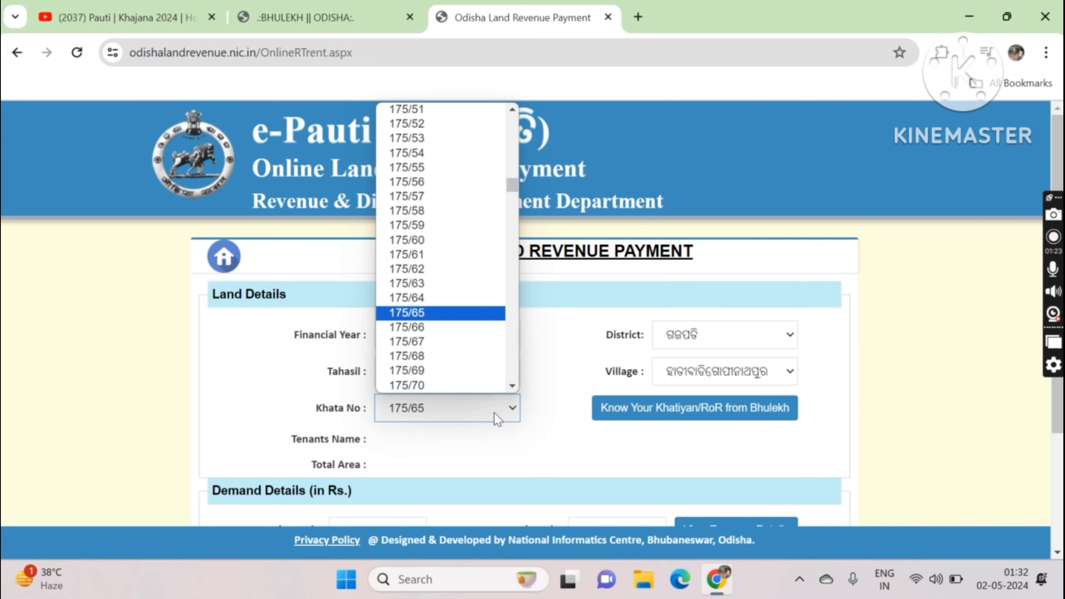
pyautogui.press('Down')
pyautogui.press('Return')
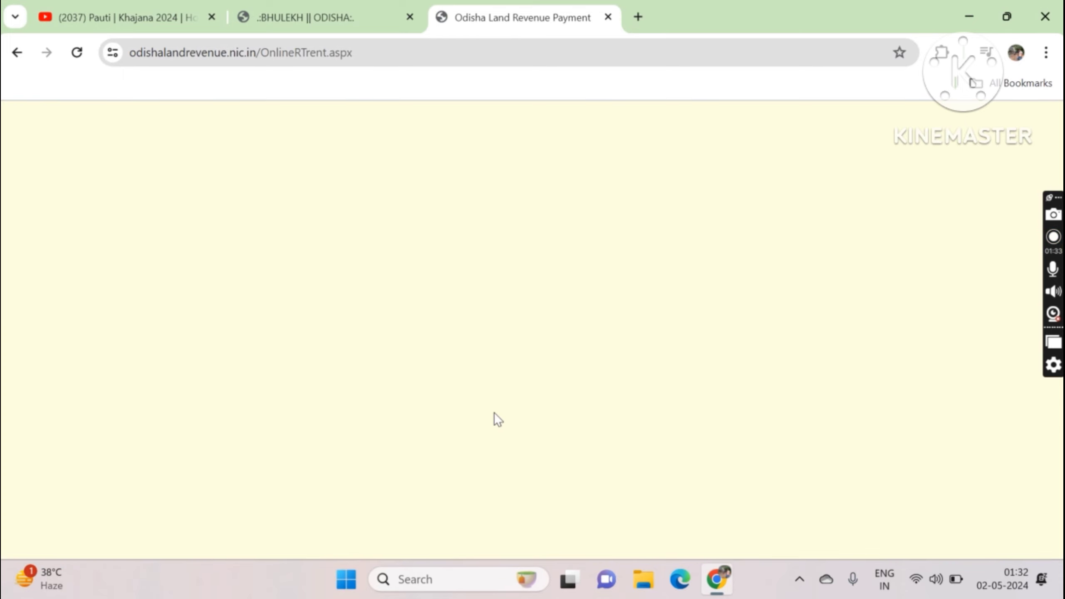
# Step: Enter the displayed captcha and submit the form for khata 175/66 (demand Rs 6.00)
pyautogui.scroll(-4, 494, 412)
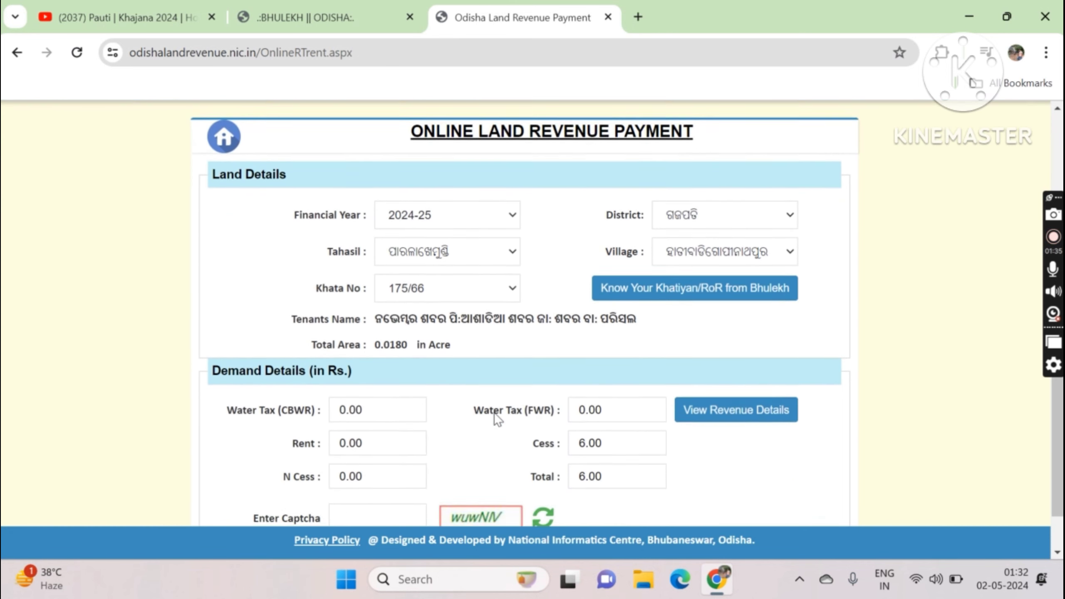
pyautogui.click(390, 484)
pyautogui.write('wuwN')
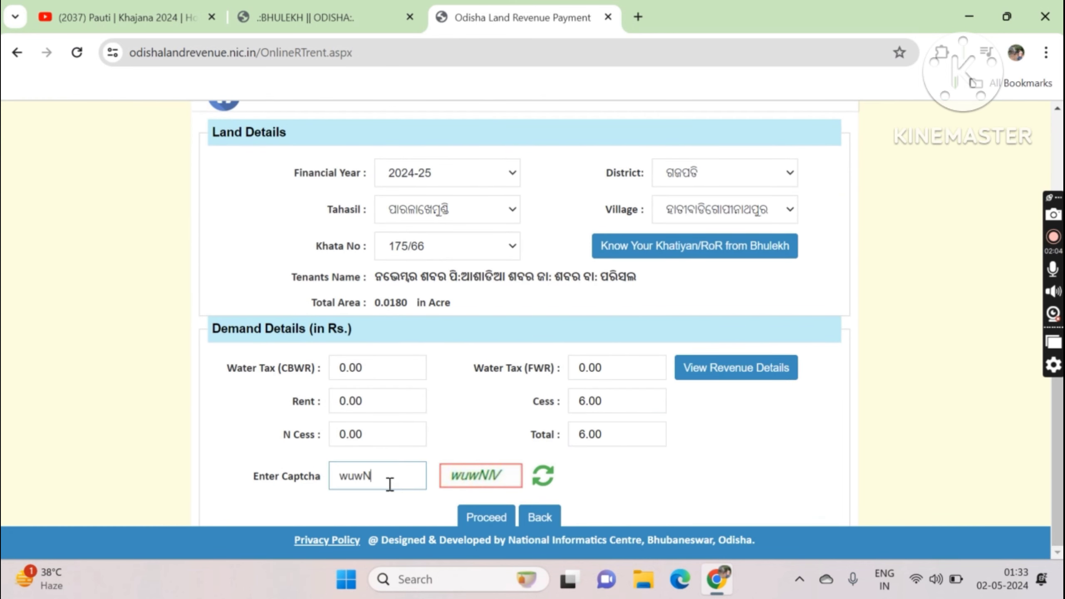
pyautogui.write('IV')
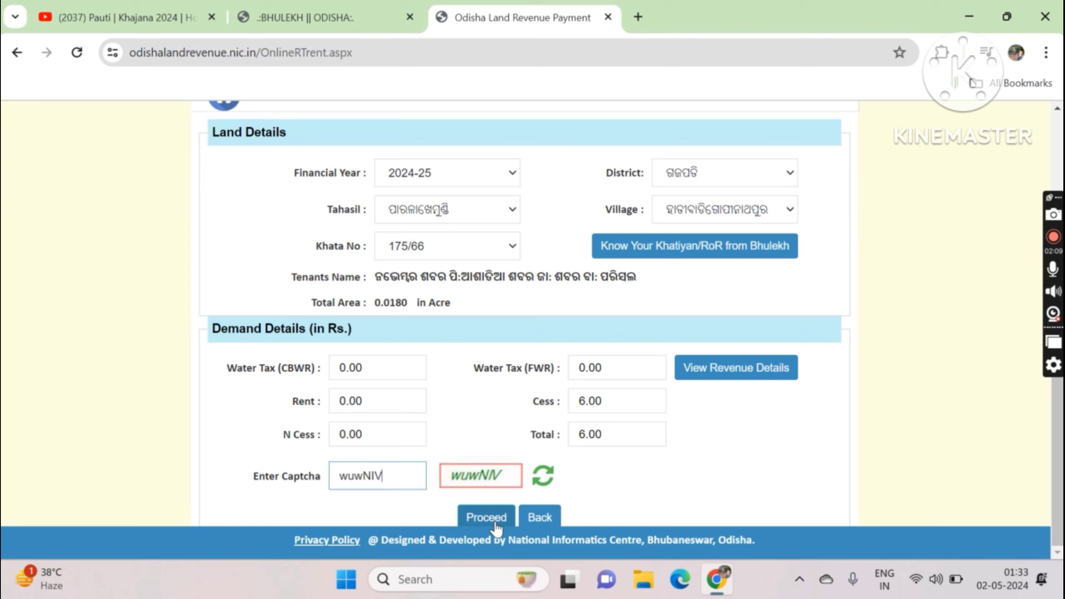
pyautogui.click(496, 522)
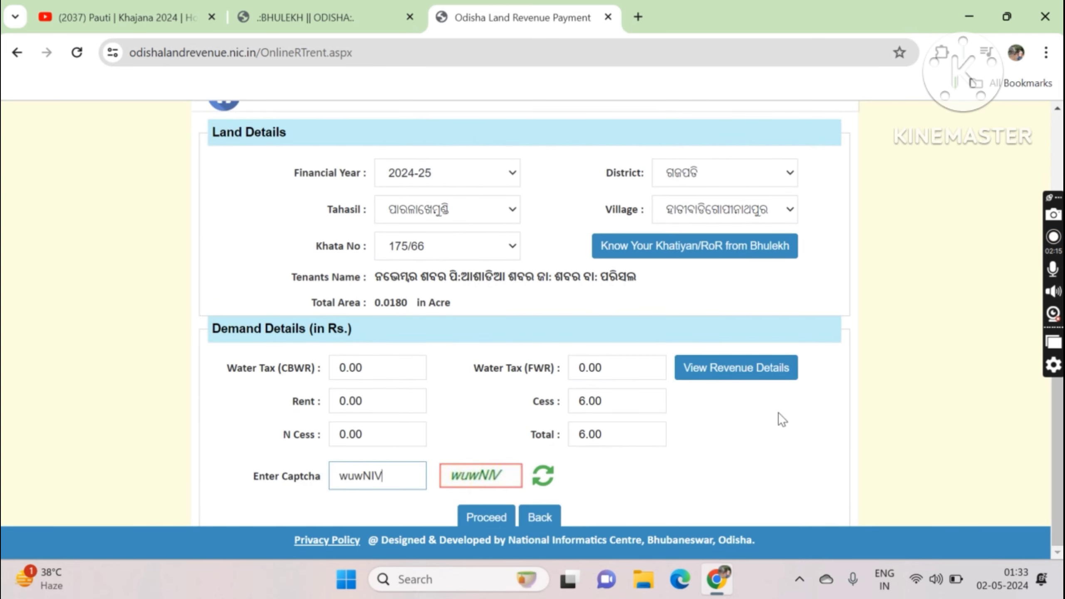
pyautogui.click(757, 379)
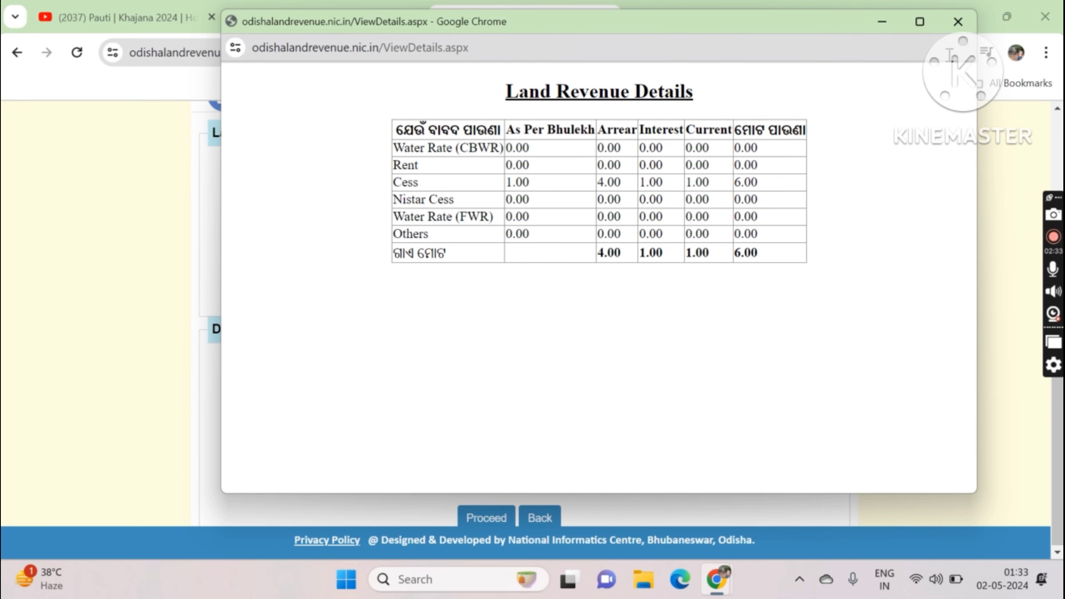
pyautogui.click(958, 21)
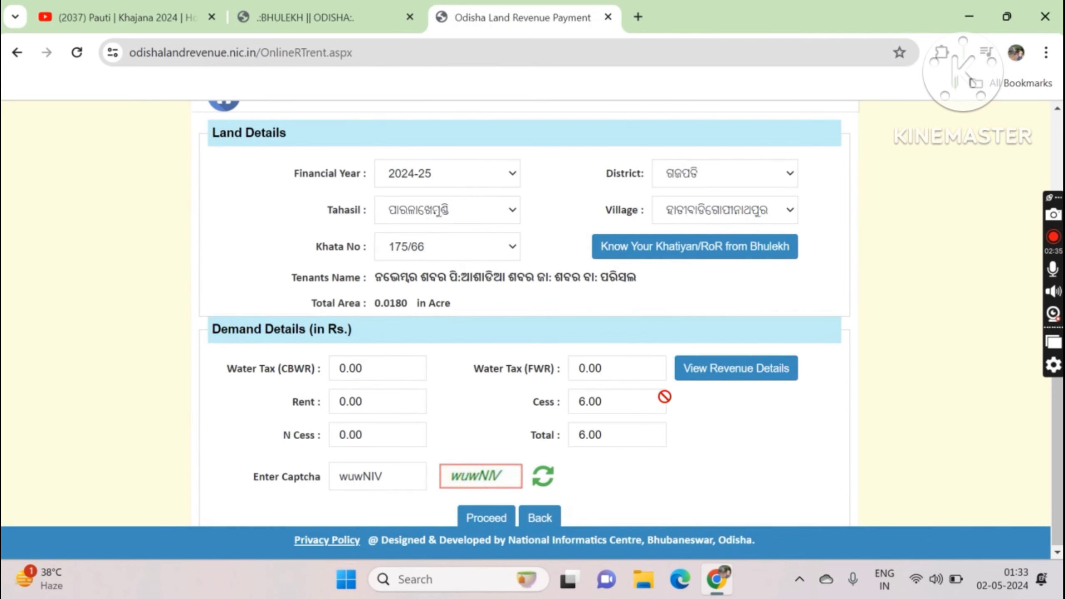
# Step: Continue to the depositor section and fill in the depositor's name and PIN code
pyautogui.click(499, 519)
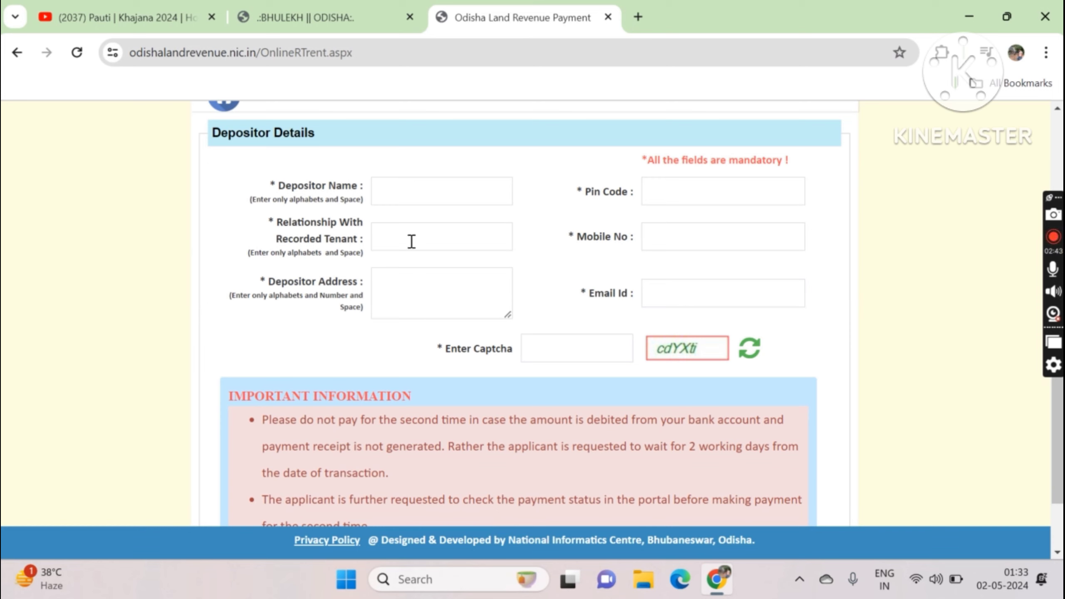
pyautogui.click(409, 194)
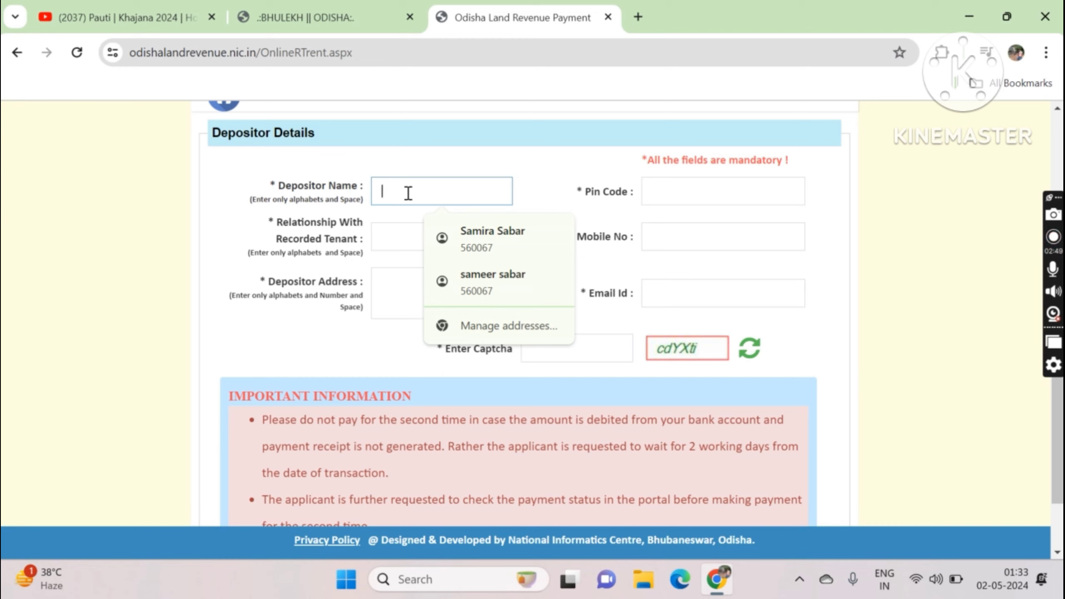
pyautogui.write('N')
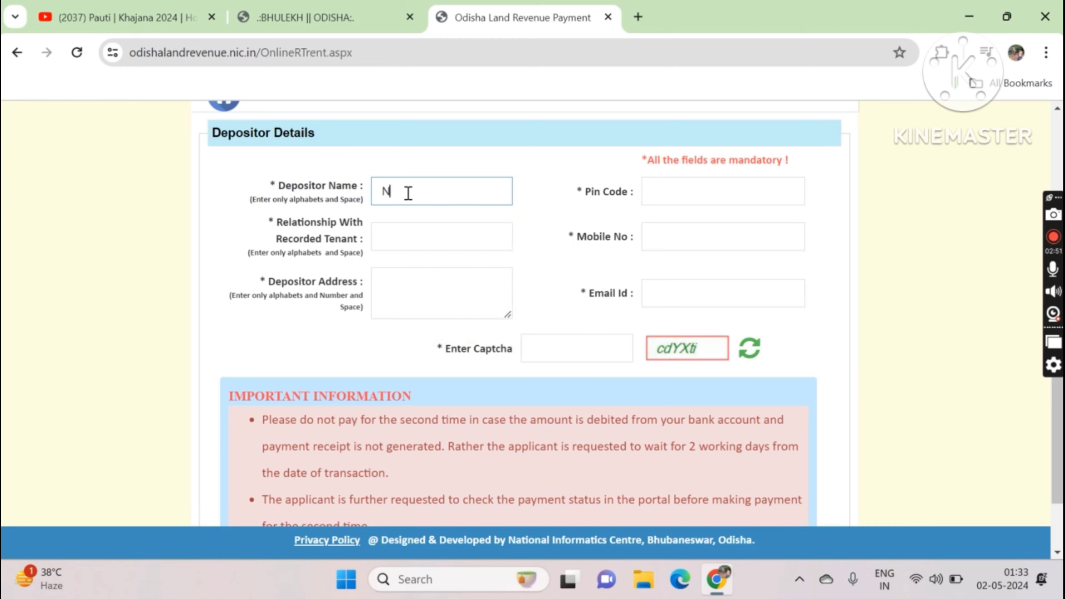
pyautogui.write('OVEMBER')
pyautogui.click(669, 195)
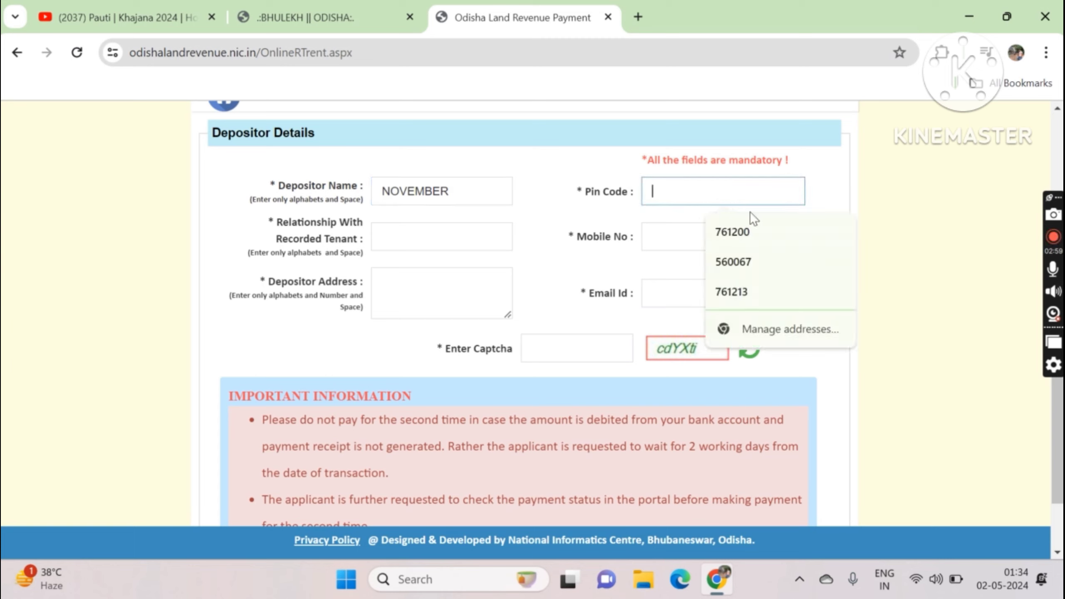
pyautogui.click(749, 230)
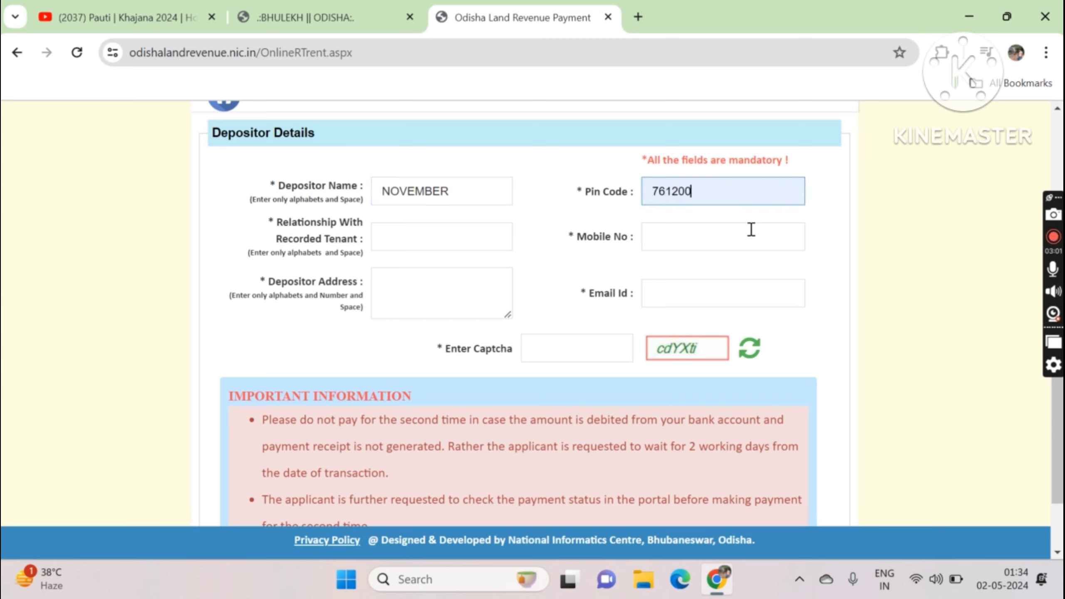
pyautogui.press('BackSpace')
pyautogui.write('0')
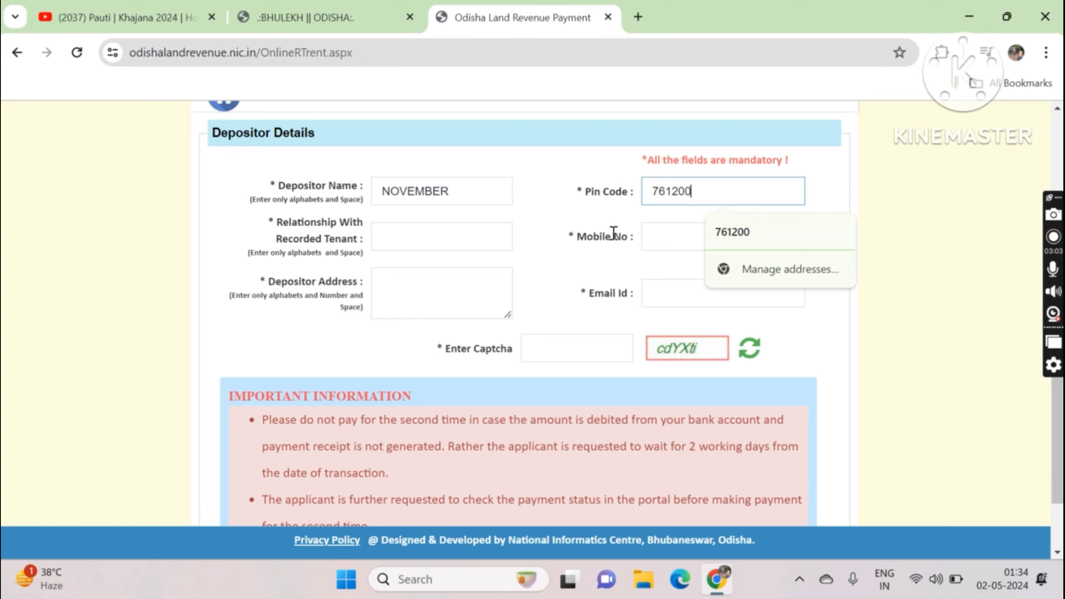
# Step: Set the relationship to SELF and enter the depositor's mobile number
pyautogui.click(453, 237)
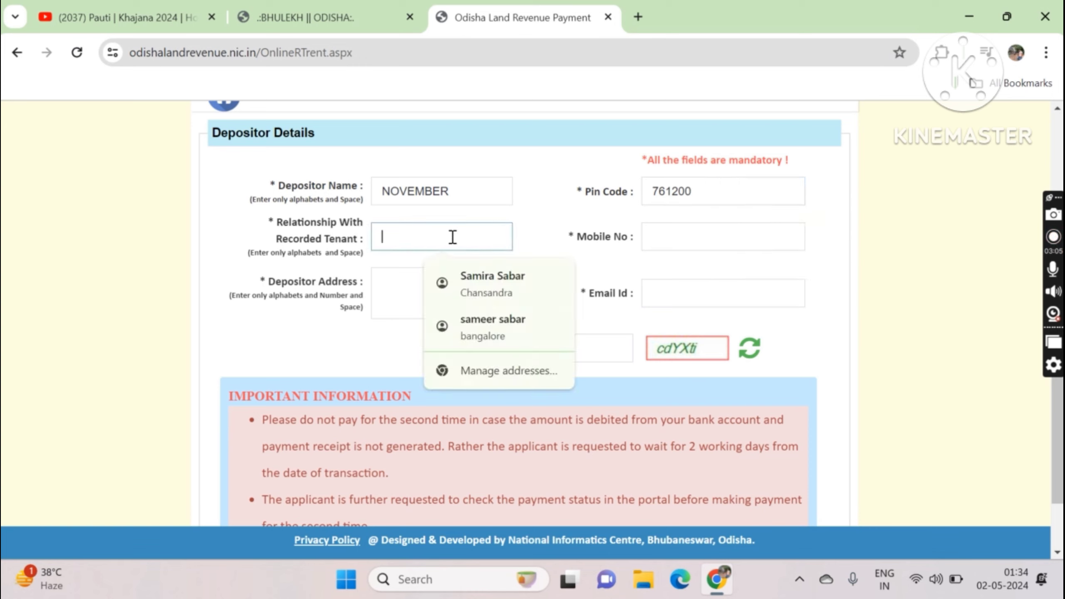
pyautogui.write('SE')
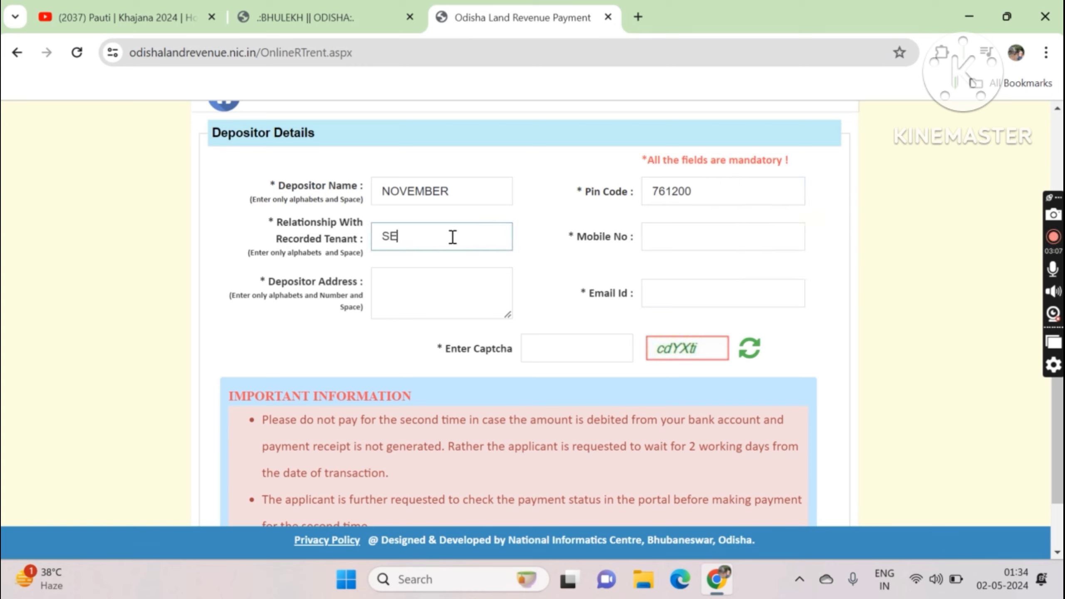
pyautogui.write('LF')
pyautogui.click(675, 236)
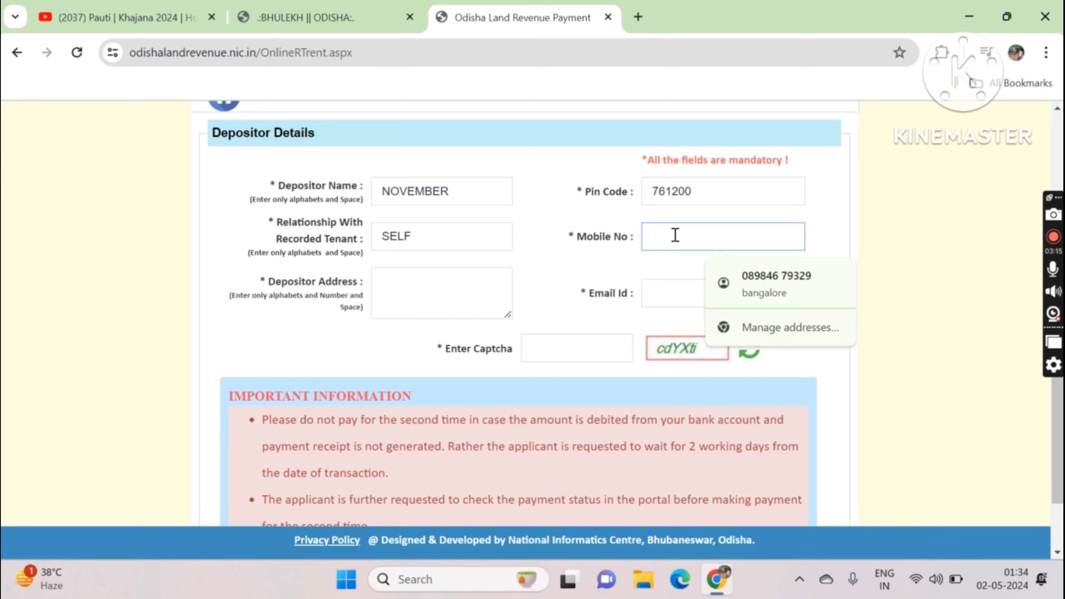
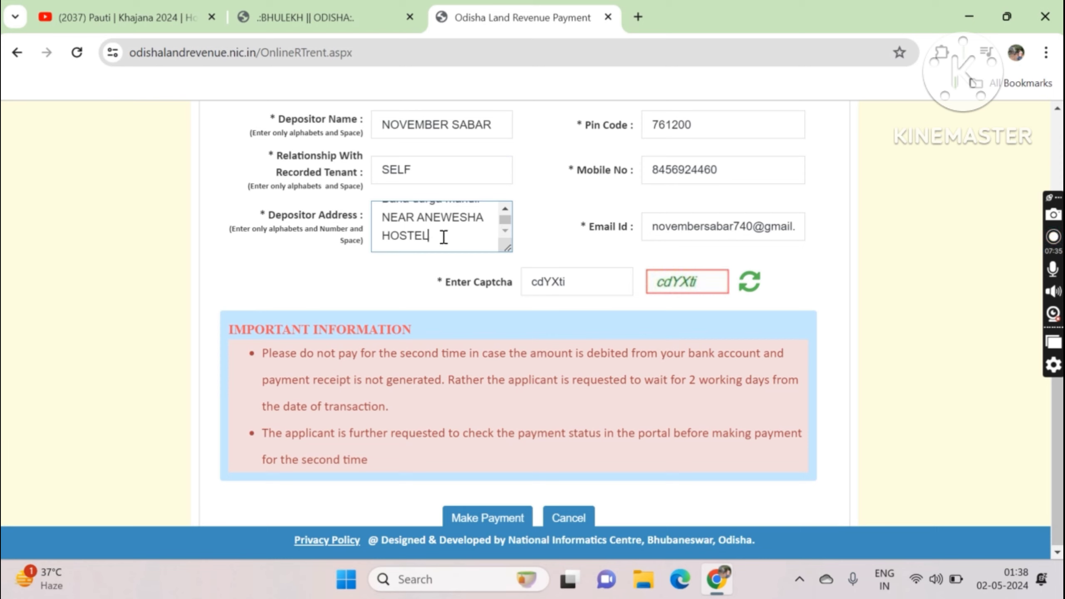
# Step: Replace the address with PARALAKHEMUNDI, submit the payment and accept the ETL undertaking
pyautogui.press('BackSpace')
pyautogui.press('BackSpace')
pyautogui.press('BackSpace')
pyautogui.press('BackSpace')
pyautogui.press('BackSpace')
pyautogui.press('BackSpace')
pyautogui.press('BackSpace')
pyautogui.press('BackSpace')
pyautogui.press('BackSpace')
pyautogui.press('BackSpace')
pyautogui.press('BackSpace')
pyautogui.press('BackSpace')
pyautogui.press('BackSpace')
pyautogui.press('BackSpace')
pyautogui.press('BackSpace')
pyautogui.press('BackSpace')
pyautogui.press('BackSpace')
pyautogui.press('BackSpace')
pyautogui.press('BackSpace')
pyautogui.press('BackSpace')
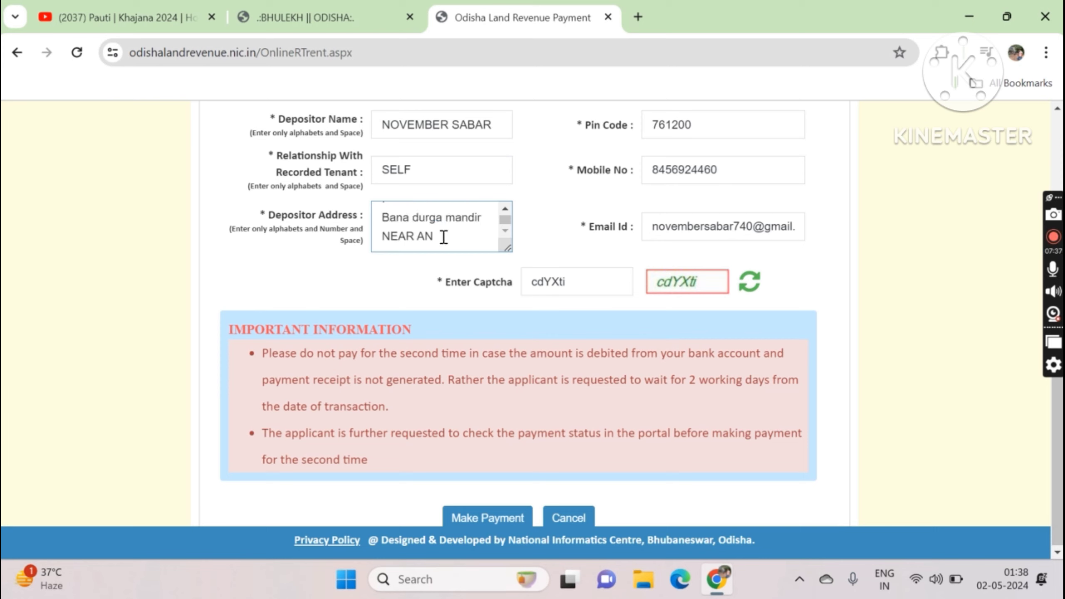
pyautogui.press('BackSpace')
pyautogui.press('BackSpace')
pyautogui.press('BackSpace')
pyautogui.press('BackSpace')
pyautogui.press('BackSpace')
pyautogui.press('BackSpace')
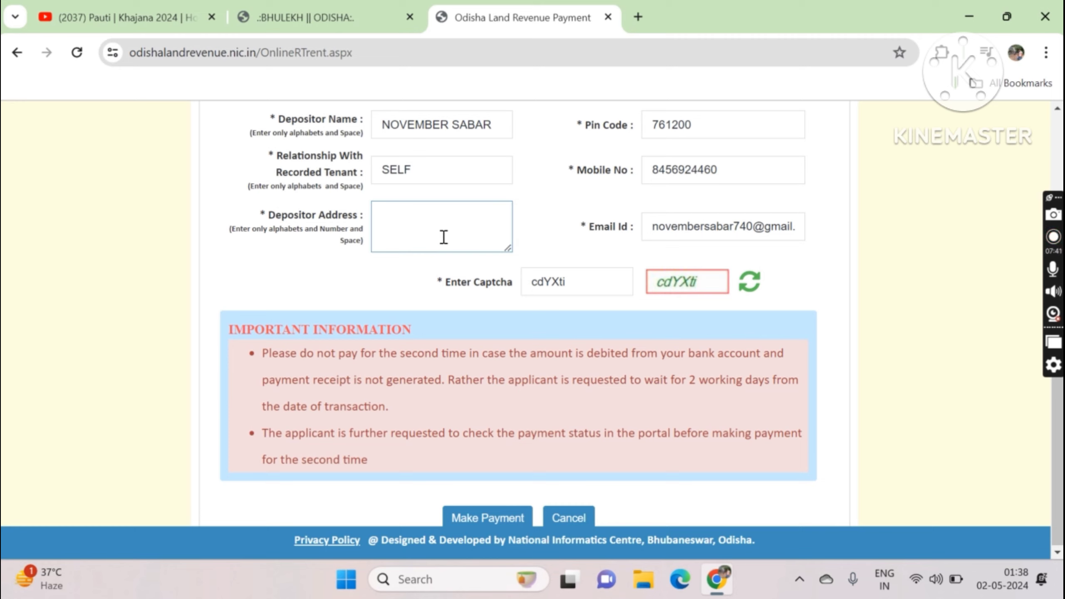
pyautogui.write('PARALAKH')
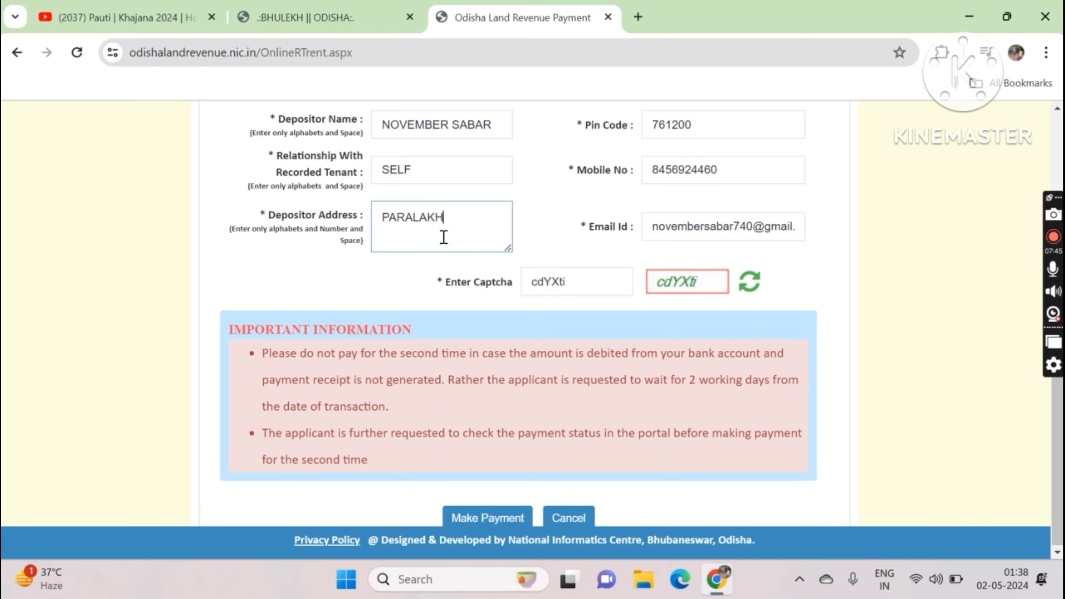
pyautogui.write('EMUNDI')
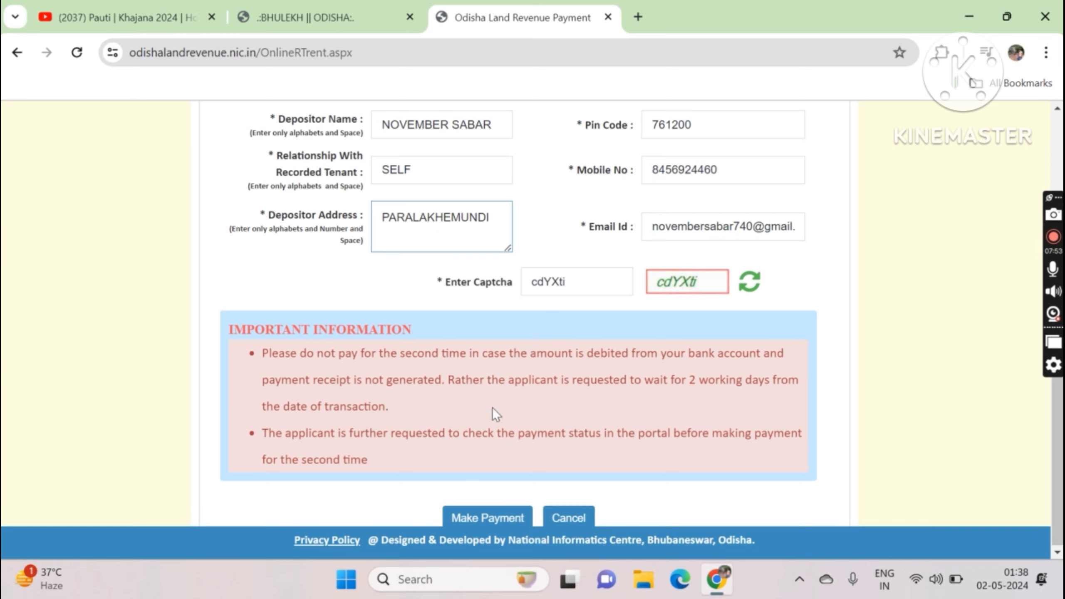
pyautogui.click(473, 523)
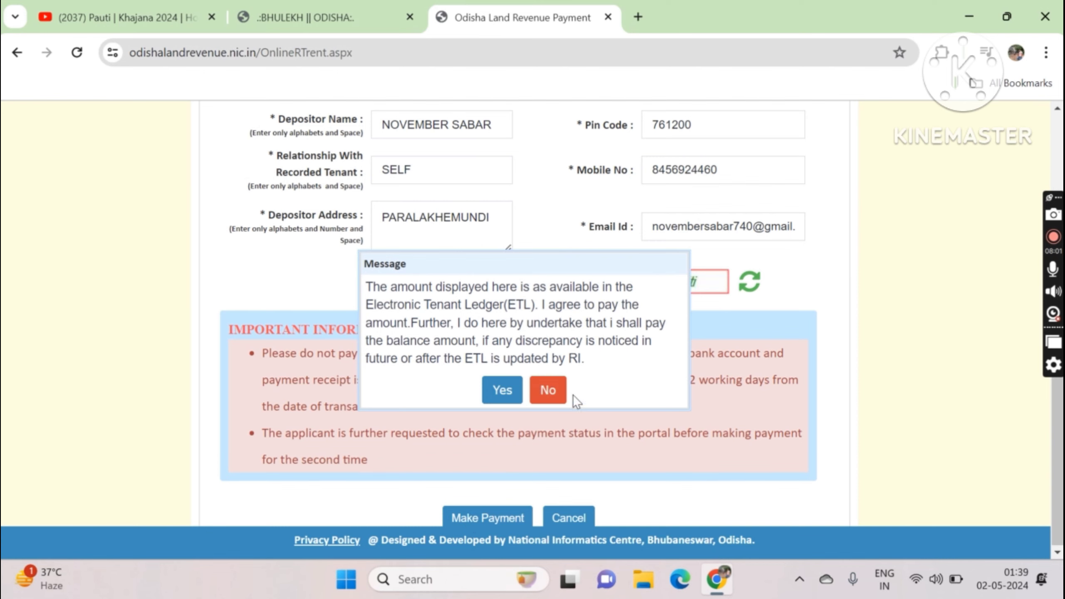
pyautogui.click(501, 390)
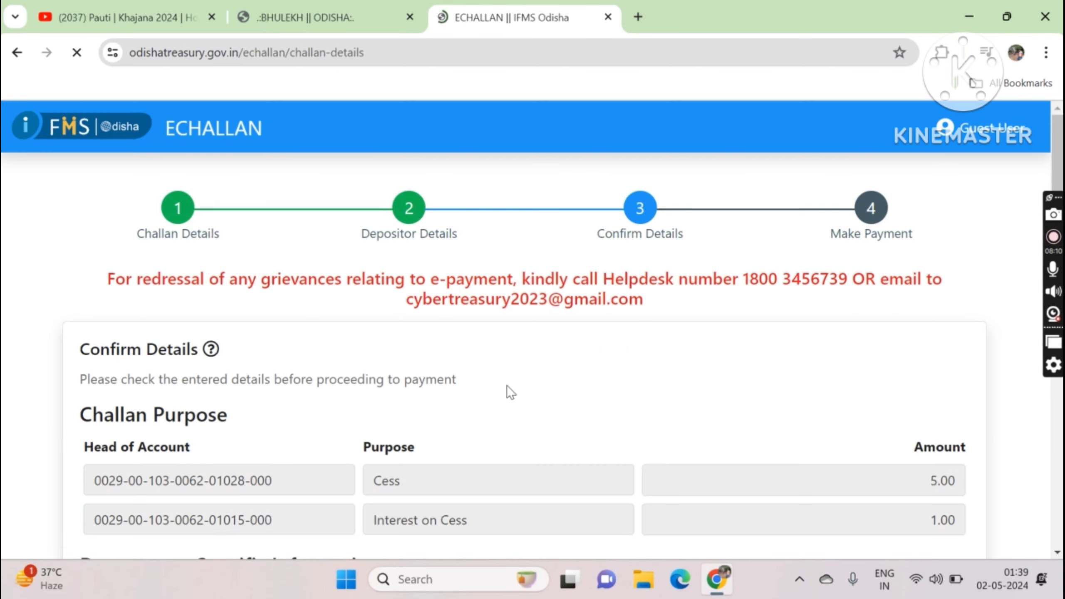
# Step: Review the challan details (Cess 5.00, Interest on Cess 1.00) and continue to payment
pyautogui.scroll(-10, 507, 386)
pyautogui.scroll(-4, 507, 386)
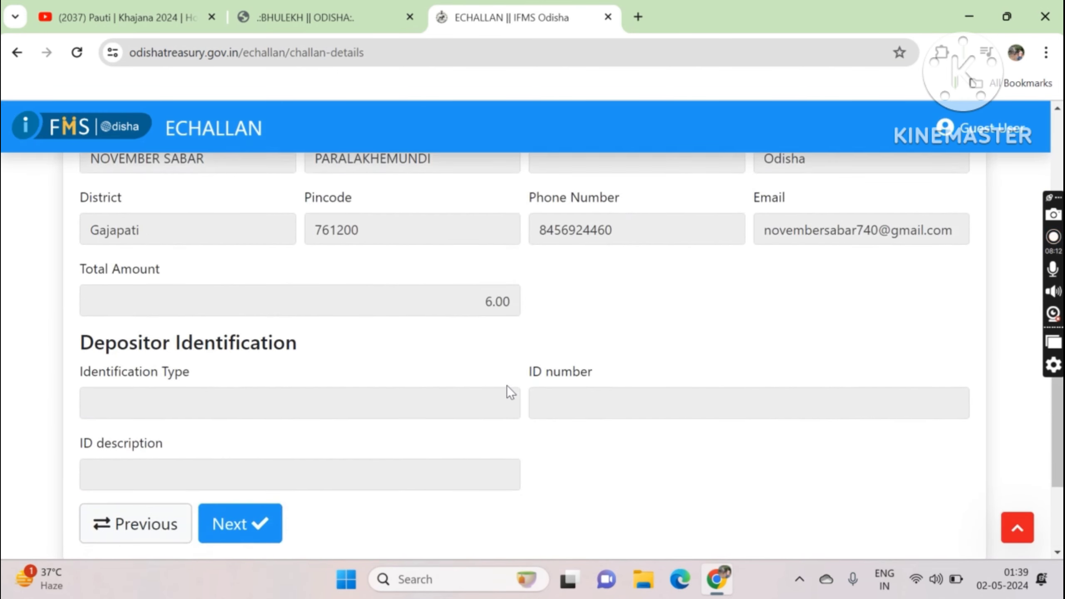
pyautogui.scroll(12, 507, 386)
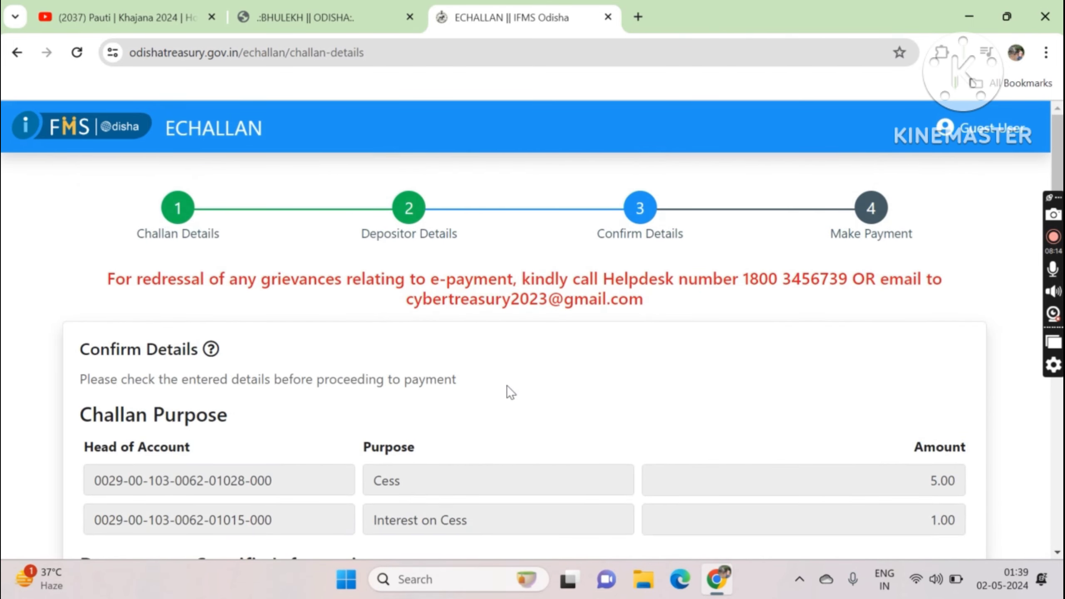
pyautogui.scroll(-3, 506, 385)
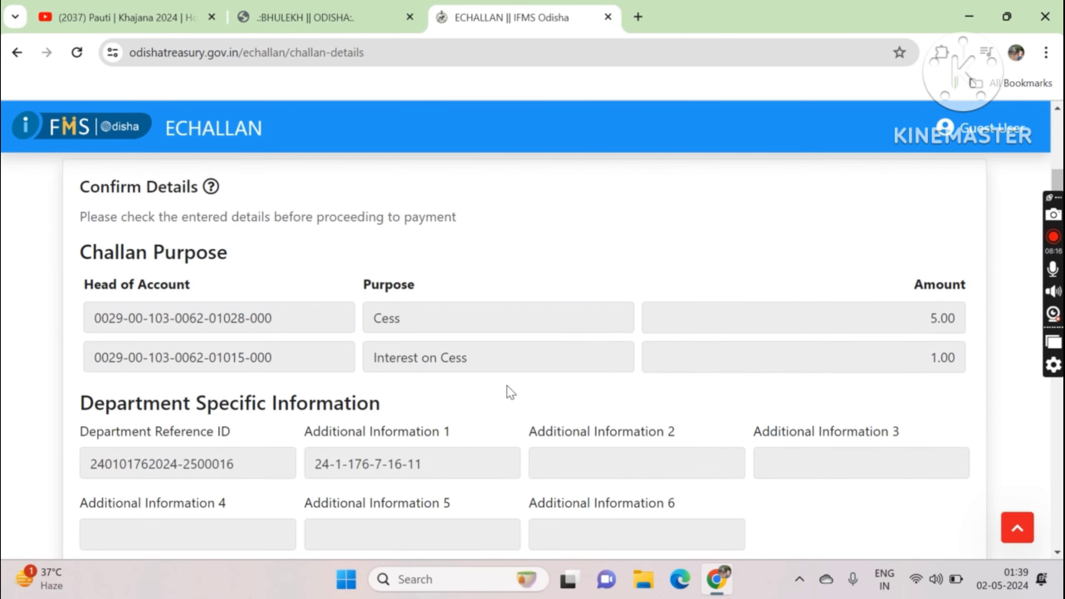
pyautogui.scroll(-10, 507, 386)
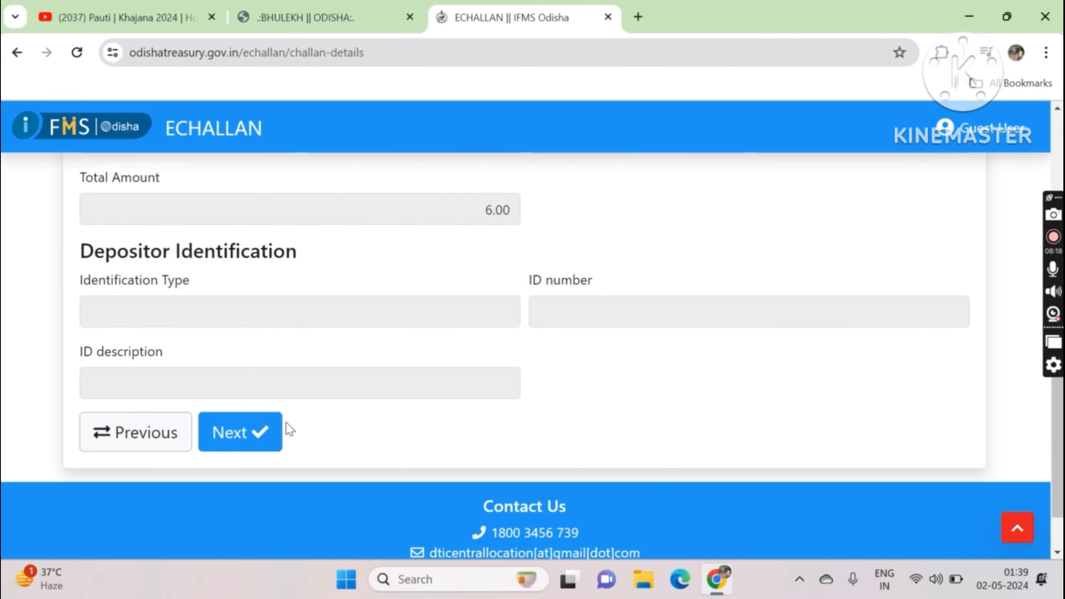
pyautogui.click(256, 435)
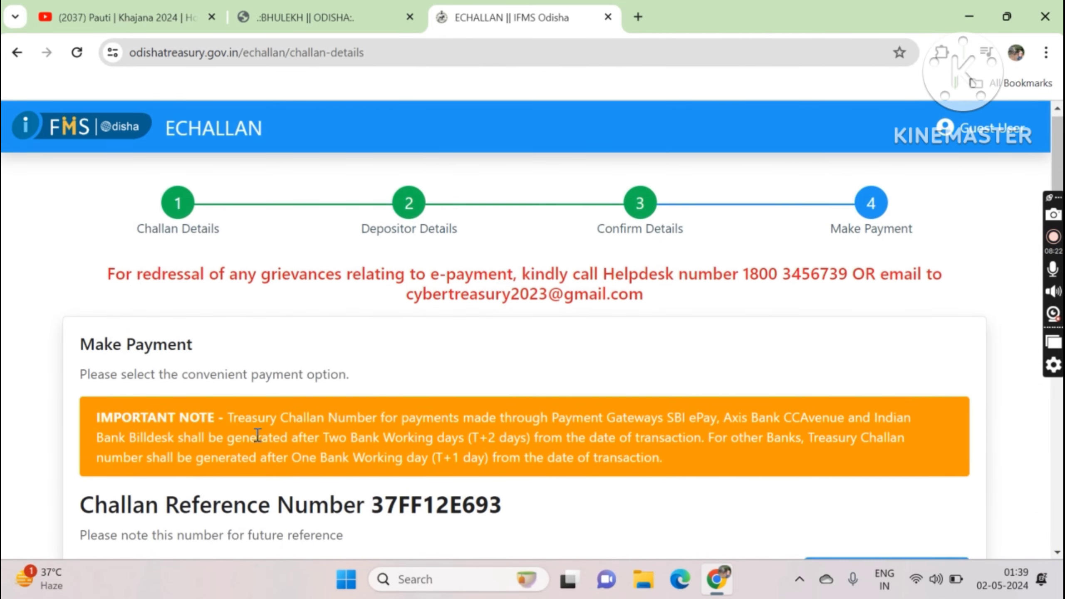
# Step: Select UPI as the payment mode with the Indian Bank Billdesk gateway
pyautogui.scroll(-5, 258, 435)
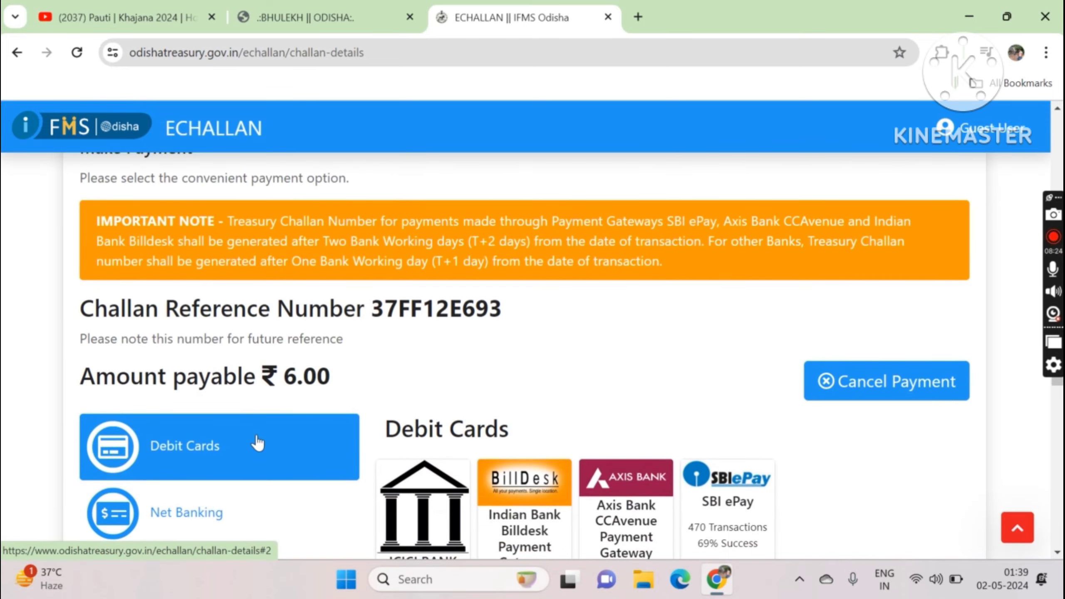
pyautogui.scroll(-8, 256, 442)
pyautogui.scroll(4, 257, 442)
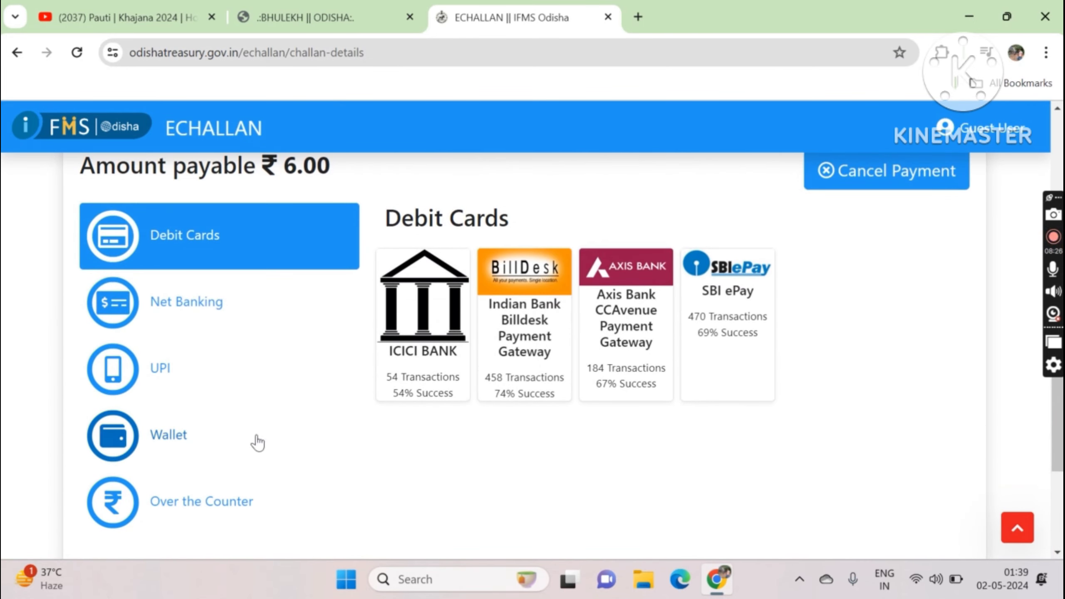
pyautogui.click(159, 366)
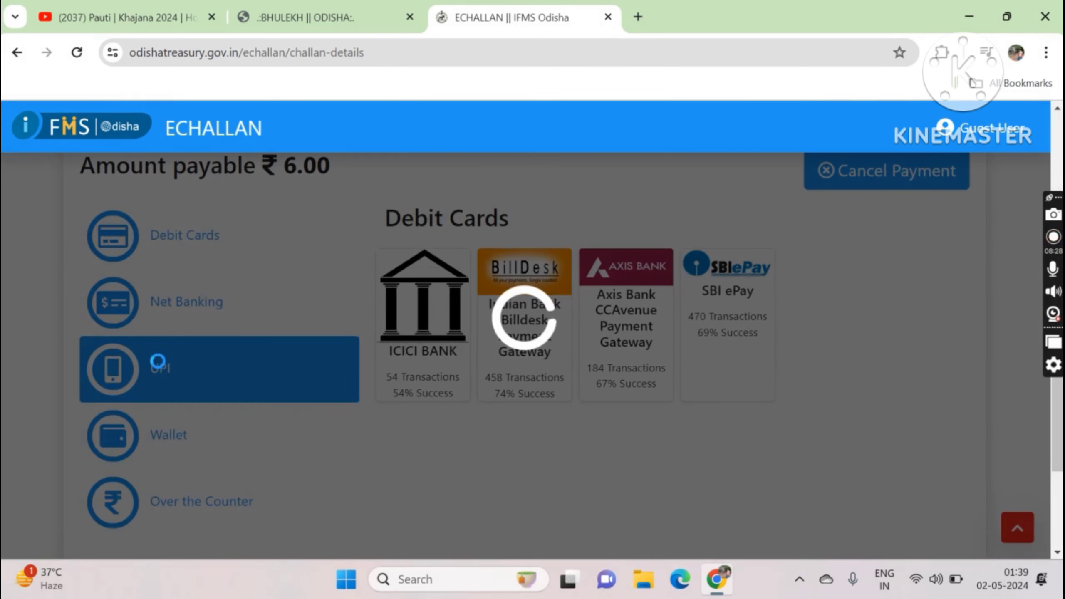
pyautogui.scroll(4, 160, 368)
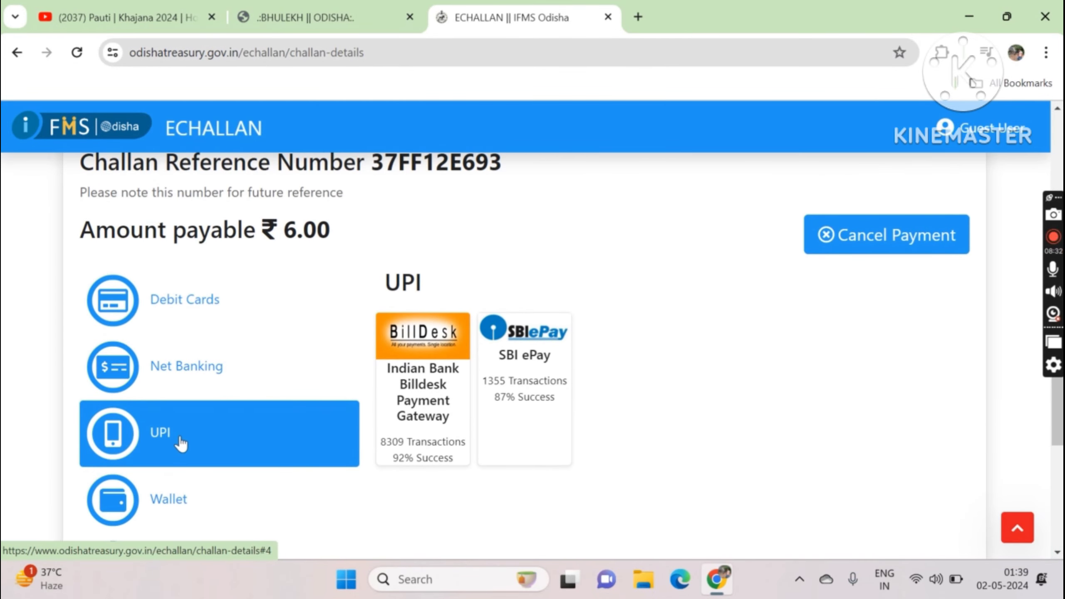
pyautogui.click(182, 436)
pyautogui.scroll(-4, 181, 436)
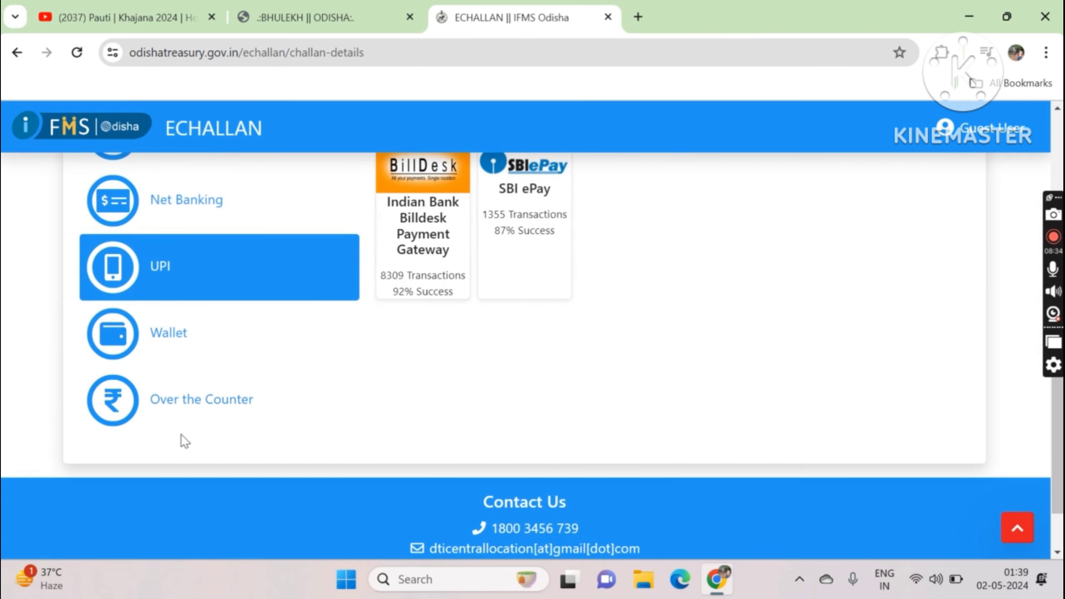
pyautogui.scroll(4, 425, 389)
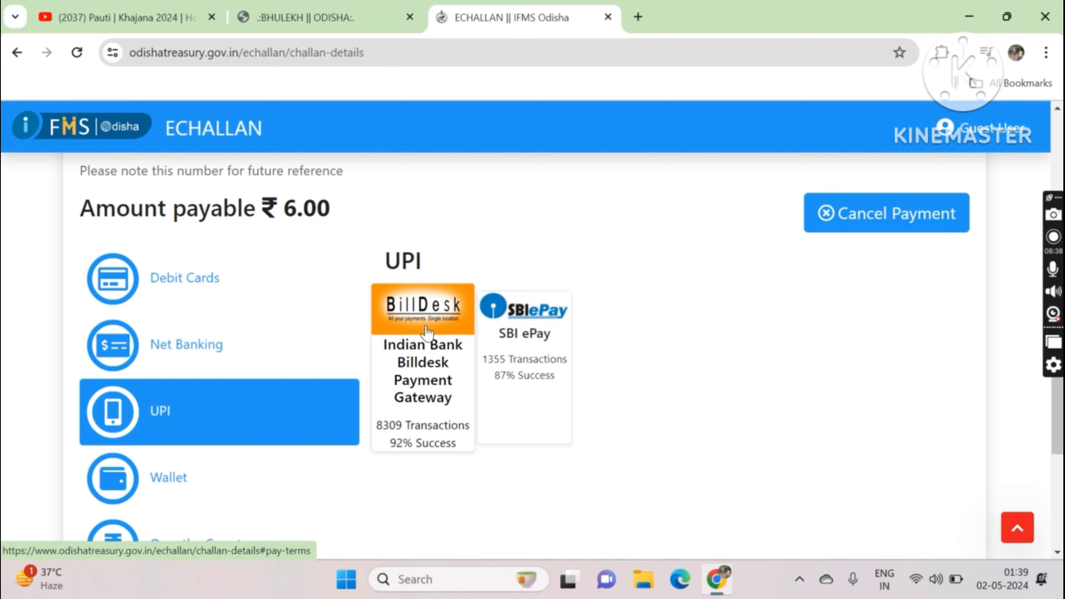
pyautogui.click(427, 332)
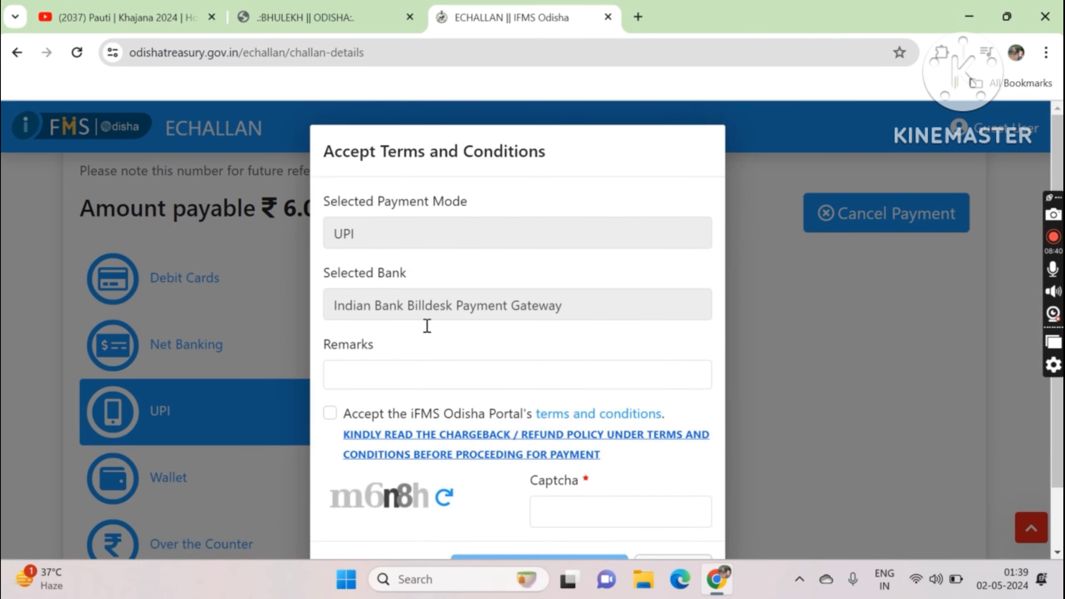
# Step: Accept the terms, enter the captcha and confirm redirection to the Billdesk gateway
pyautogui.scroll(-2, 427, 325)
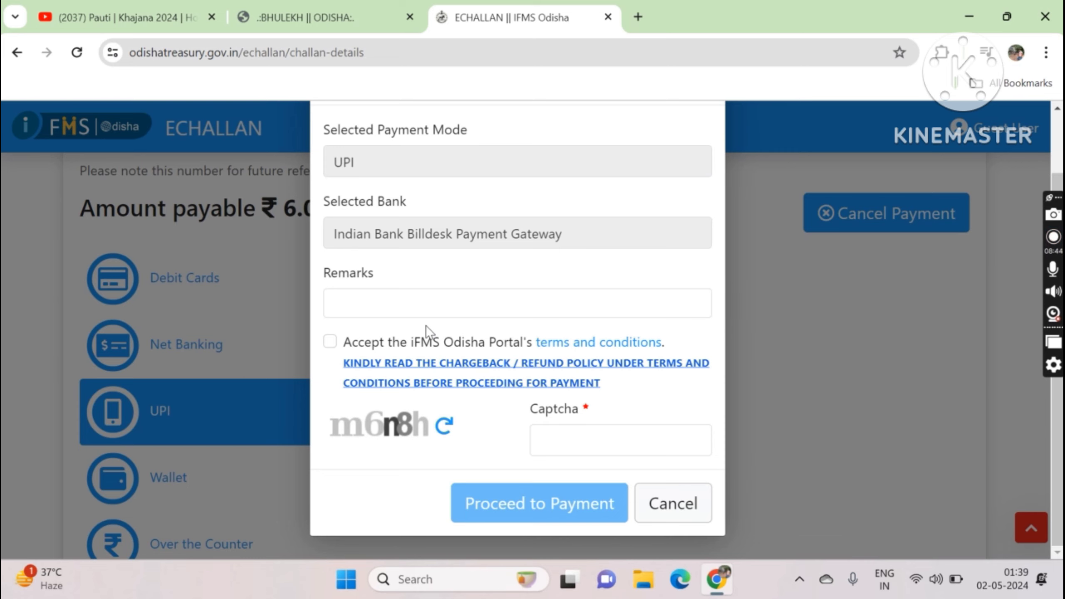
pyautogui.click(330, 342)
pyautogui.write('m6n8h')
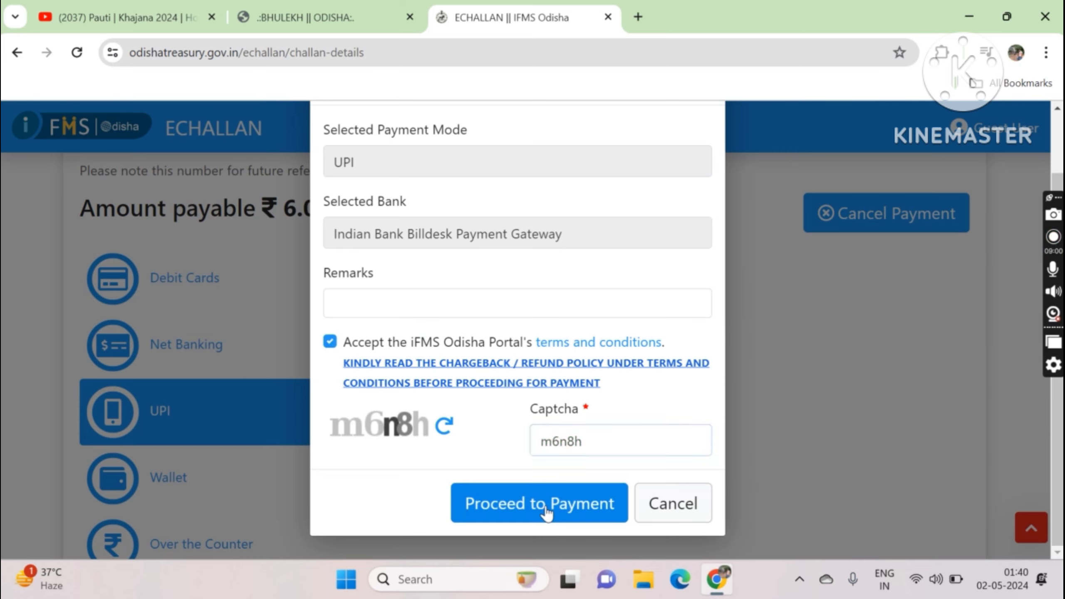
pyautogui.click(544, 503)
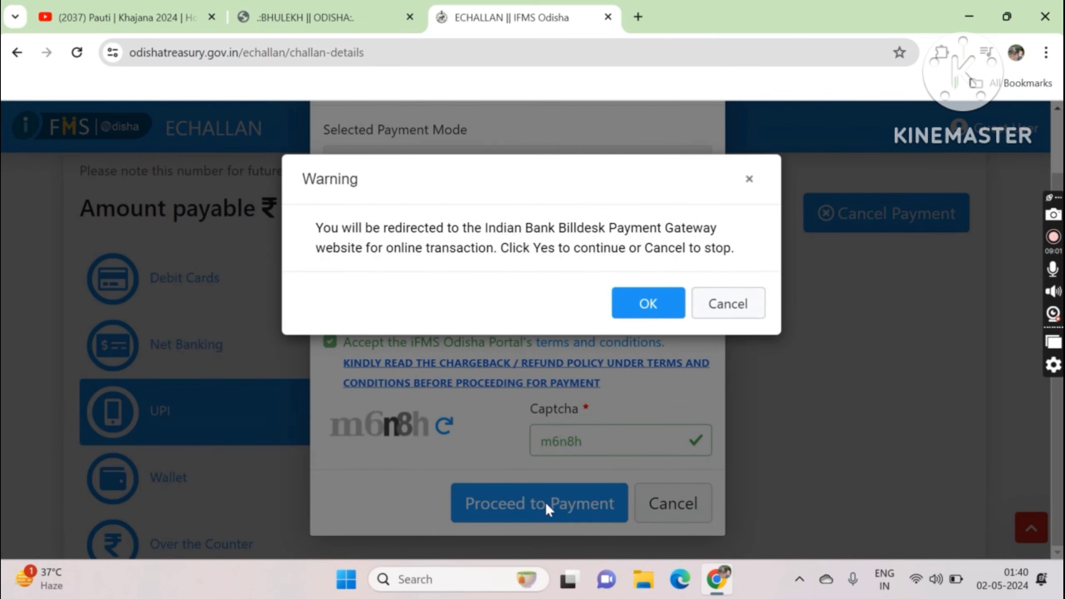
pyautogui.click(661, 302)
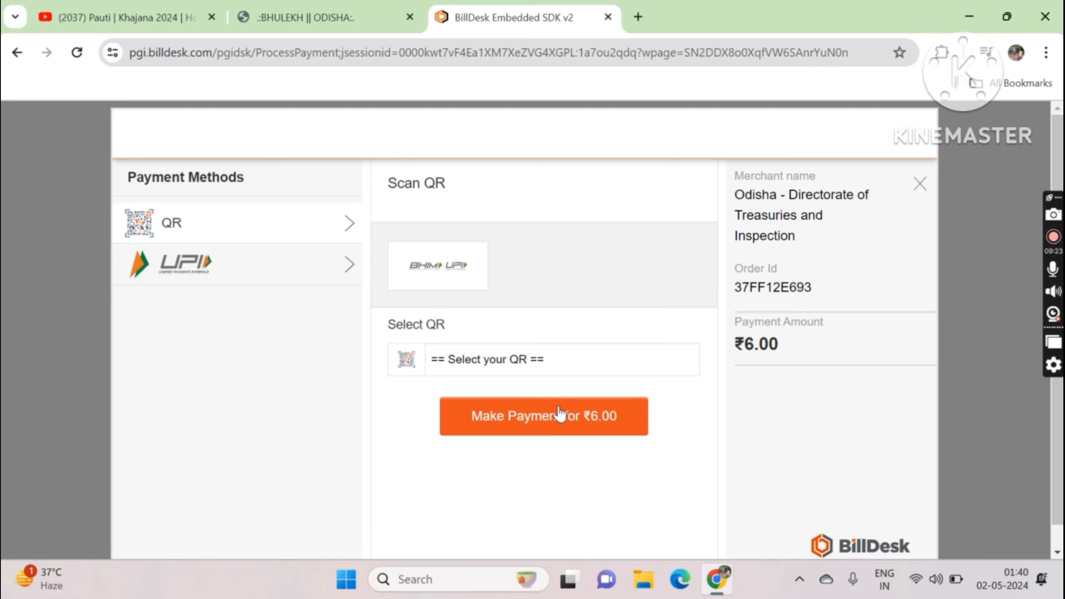
# Step: Choose BHIM UPI as the QR type and pay the ₹6.00 by scanning the QR code
pyautogui.click(555, 362)
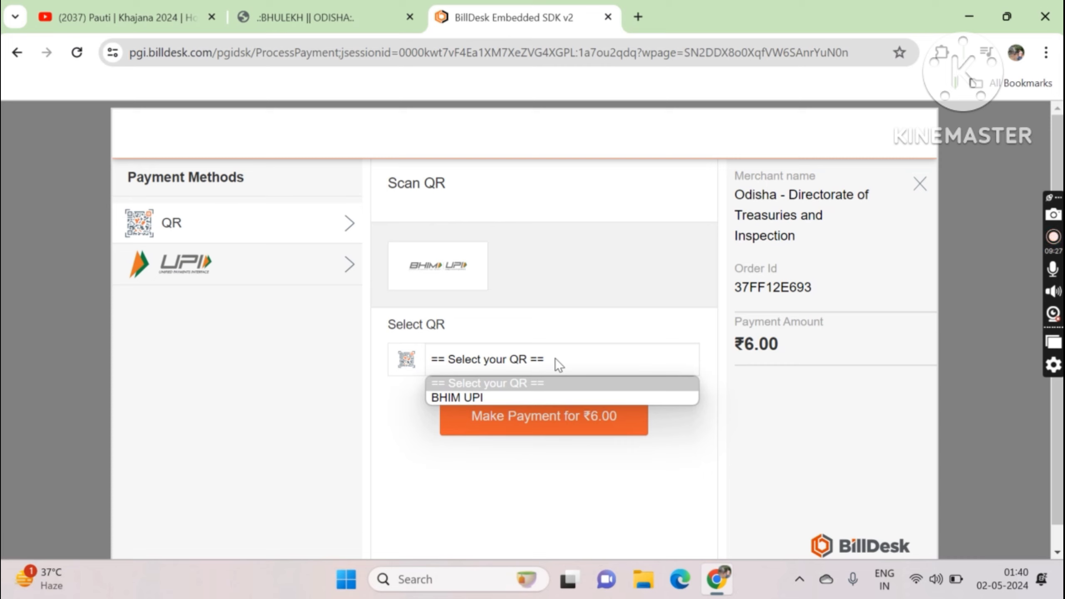
pyautogui.click(513, 400)
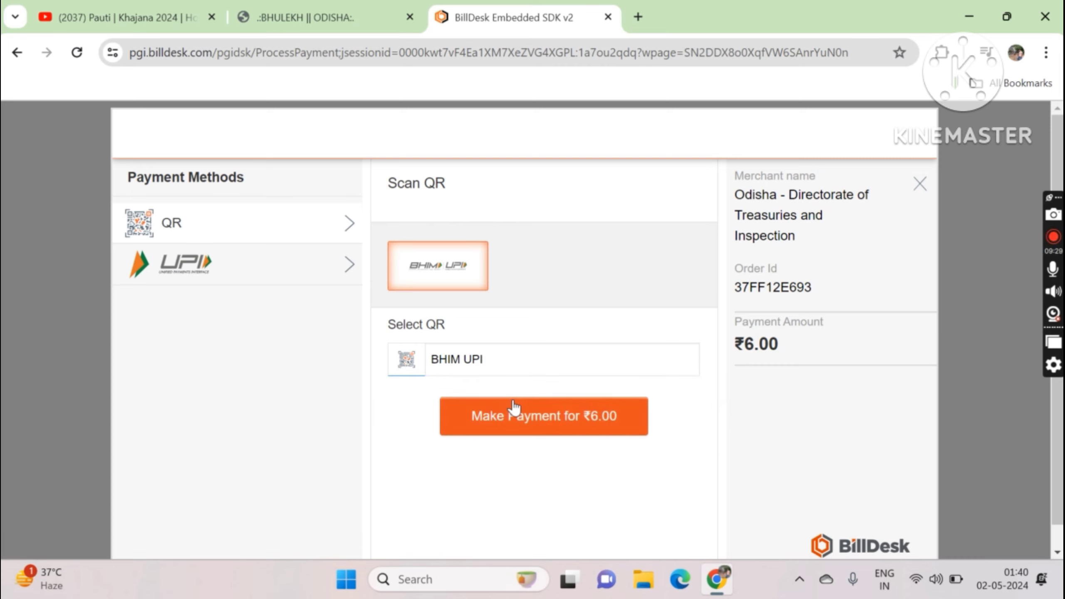
pyautogui.click(514, 360)
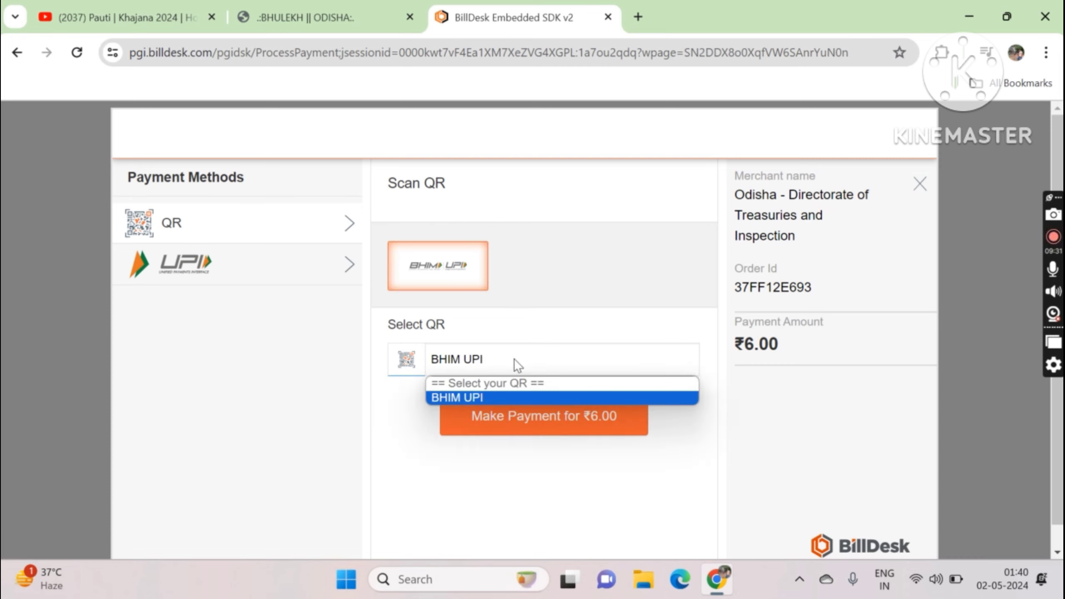
pyautogui.click(519, 420)
pyautogui.click(518, 420)
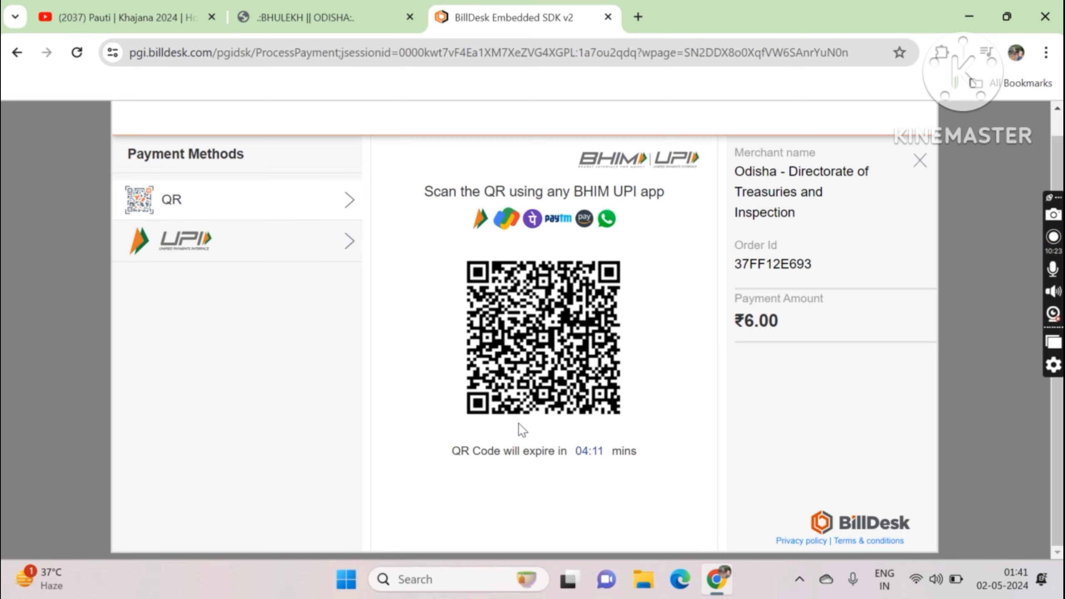
pyautogui.scroll(1, 519, 424)
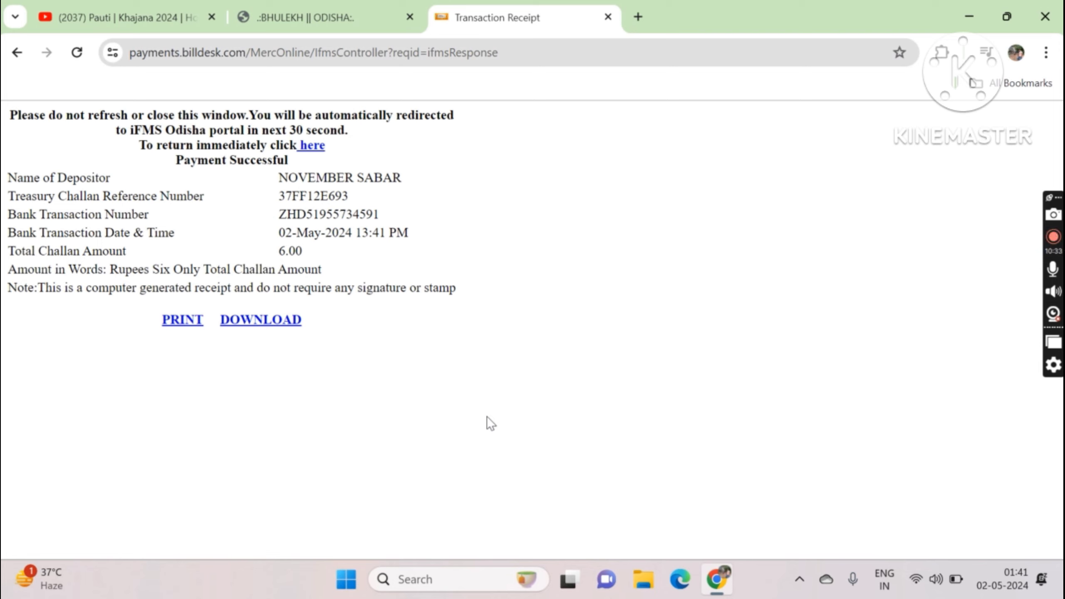
# Step: Print the BillDesk payment-successful transaction receipt with Microsoft Print to PDF
pyautogui.click(179, 324)
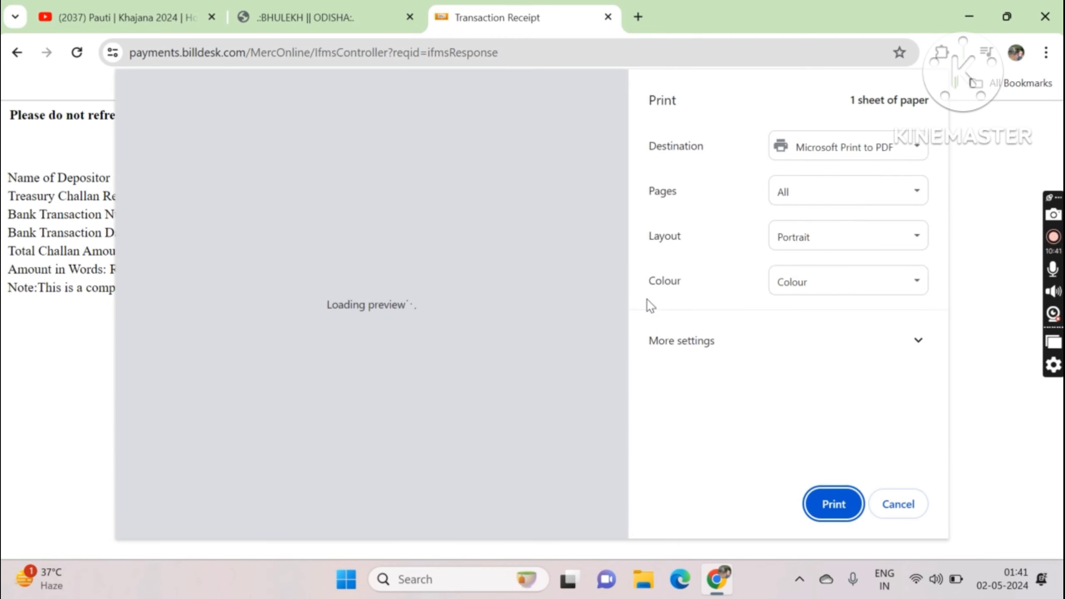
pyautogui.click(834, 504)
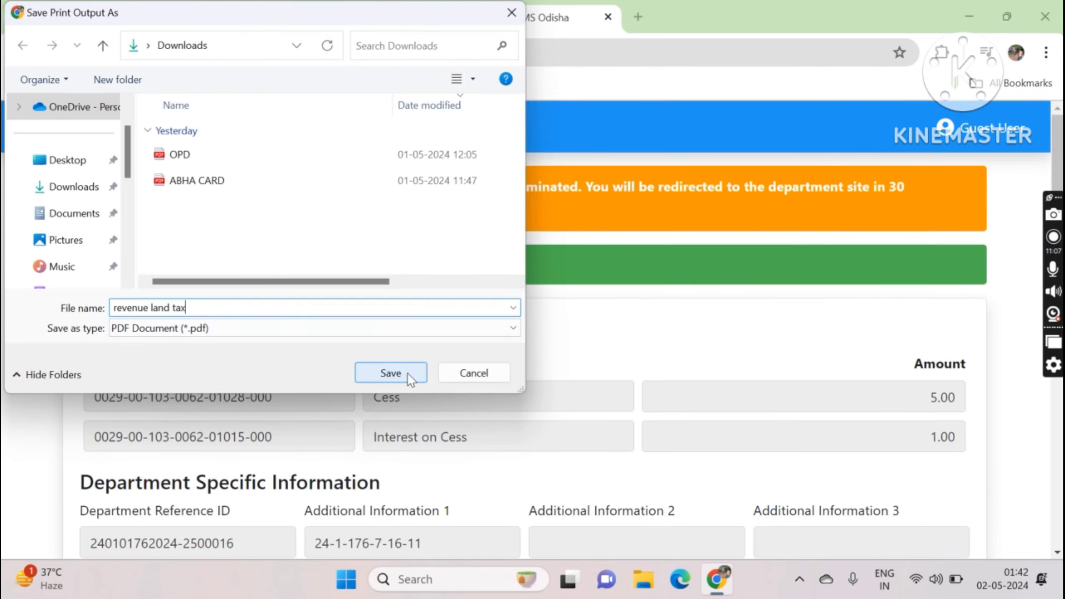
# Step: Save the receipt PDF as 'revenue land tax' and bring eChallan's Transaction Details into view
pyautogui.click(408, 373)
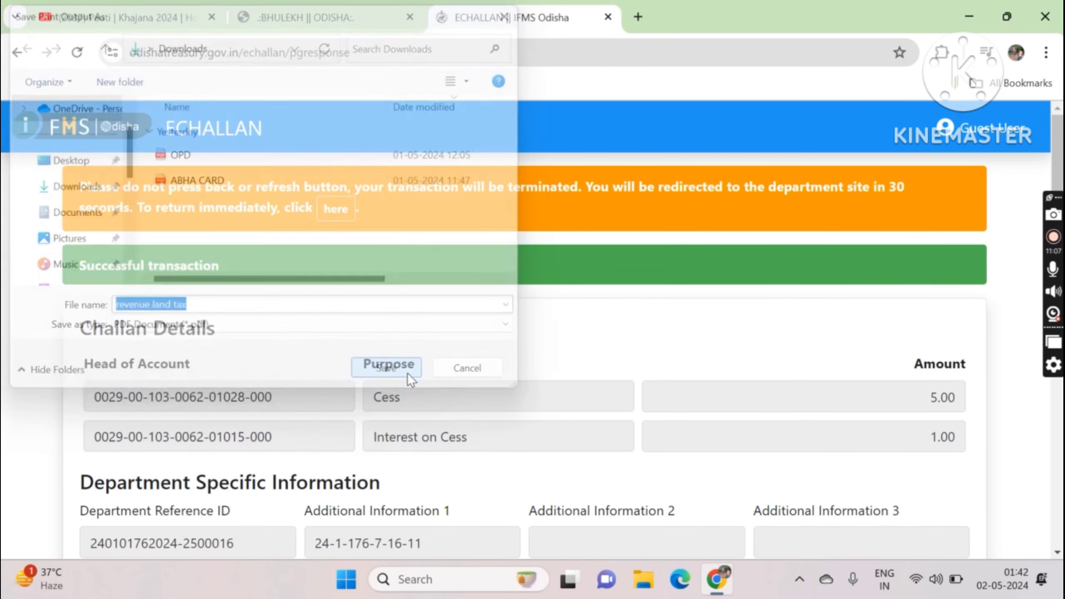
pyautogui.scroll(-10, 466, 341)
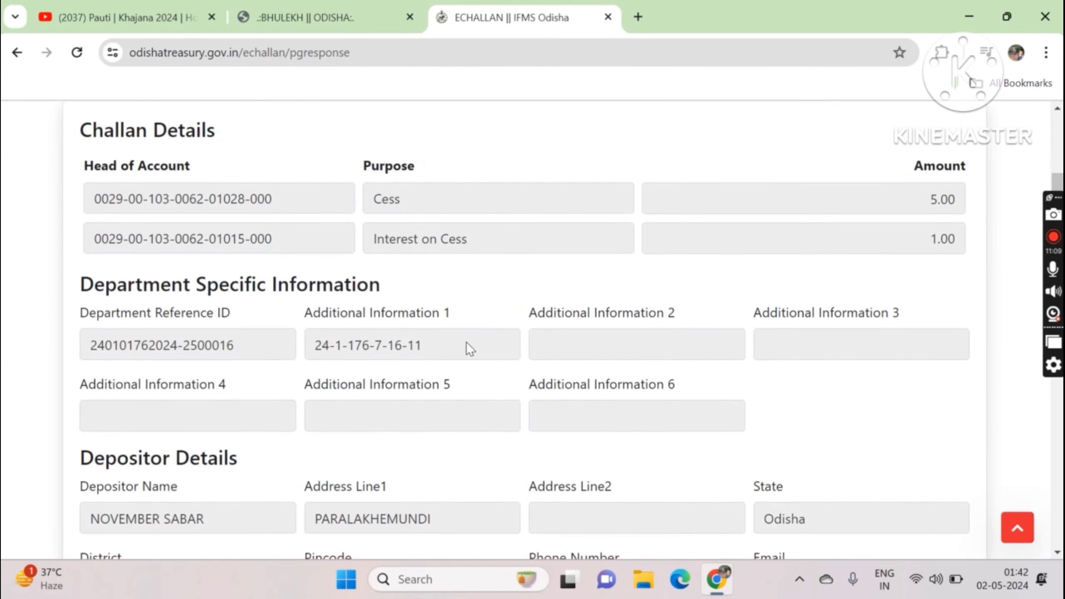
pyautogui.scroll(-5, 468, 342)
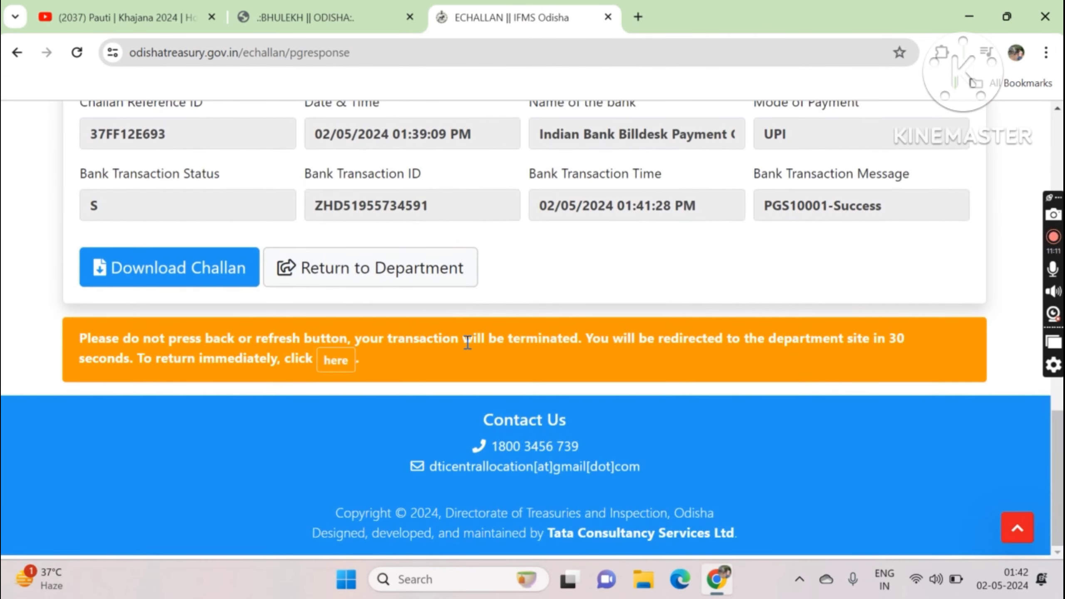
pyautogui.scroll(3, 468, 342)
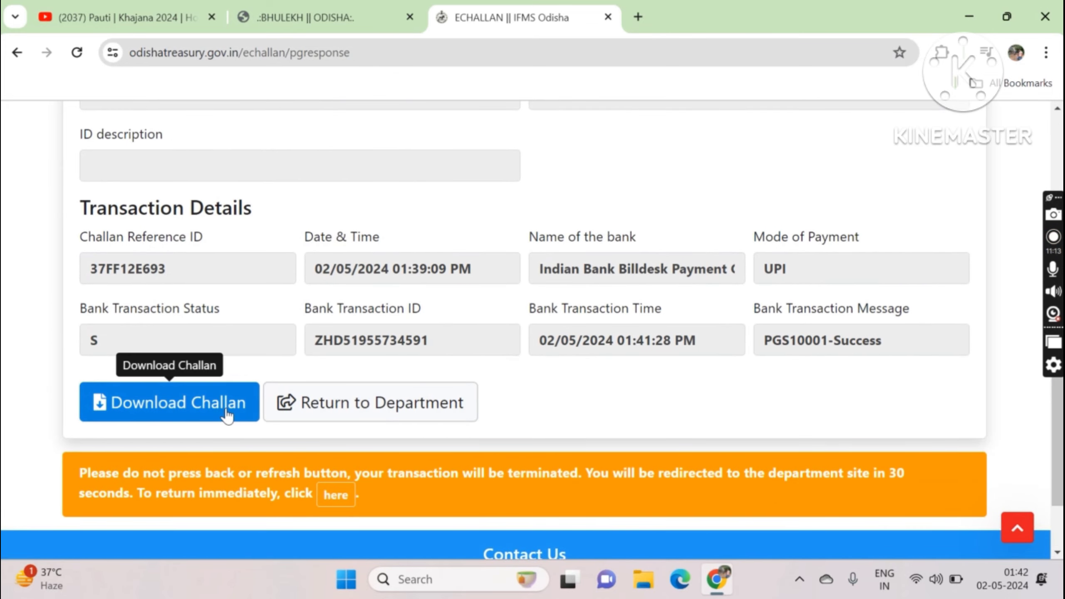
# Step: Download the successful transaction's challan as a PDF named 'land tax challan'
pyautogui.click(227, 411)
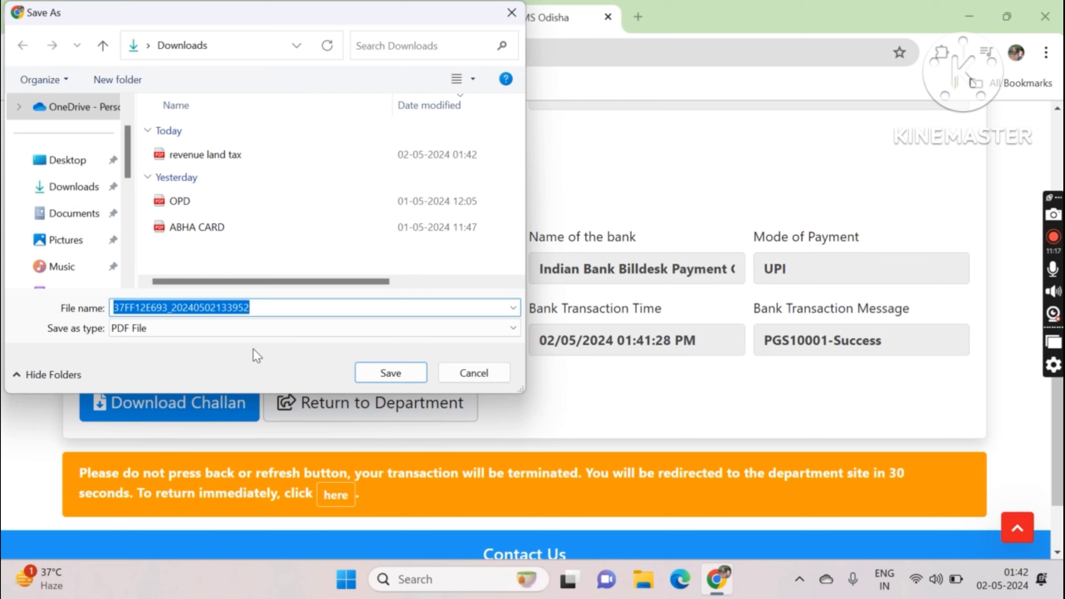
pyautogui.click(276, 308)
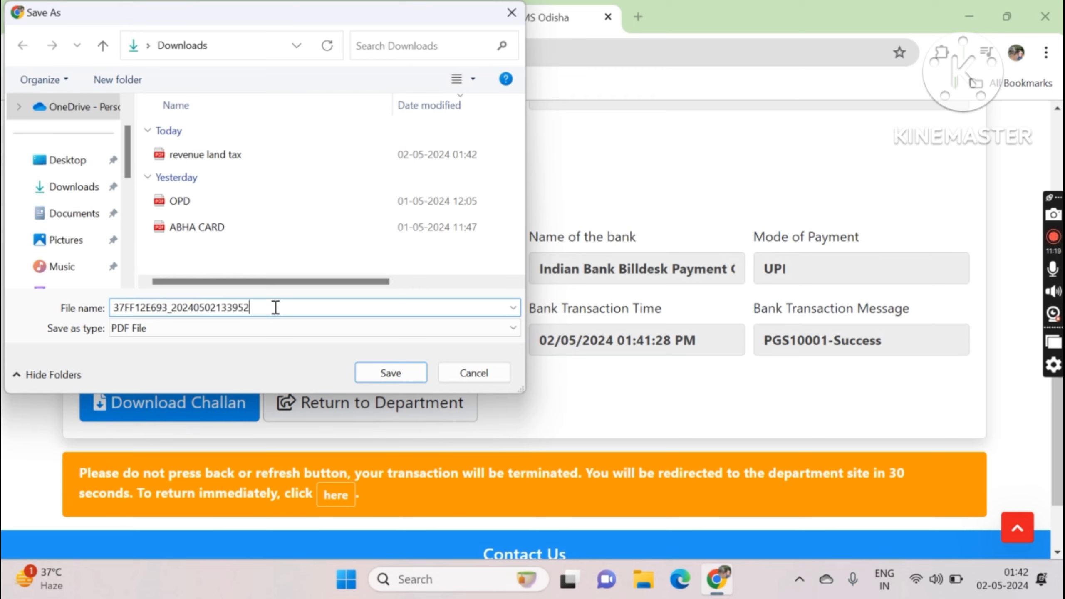
pyautogui.press('BackSpace')
pyautogui.press('BackSpace')
pyautogui.press('BackSpace')
pyautogui.press('BackSpace')
pyautogui.press('BackSpace')
pyautogui.press('BackSpace')
pyautogui.press('BackSpace')
pyautogui.press('BackSpace')
pyautogui.press('BackSpace')
pyautogui.press('BackSpace')
pyautogui.press('BackSpace')
pyautogui.press('BackSpace')
pyautogui.press('BackSpace')
pyautogui.press('BackSpace')
pyautogui.press('BackSpace')
pyautogui.press('BackSpace')
pyautogui.press('BackSpace')
pyautogui.press('BackSpace')
pyautogui.press('BackSpace')
pyautogui.press('BackSpace')
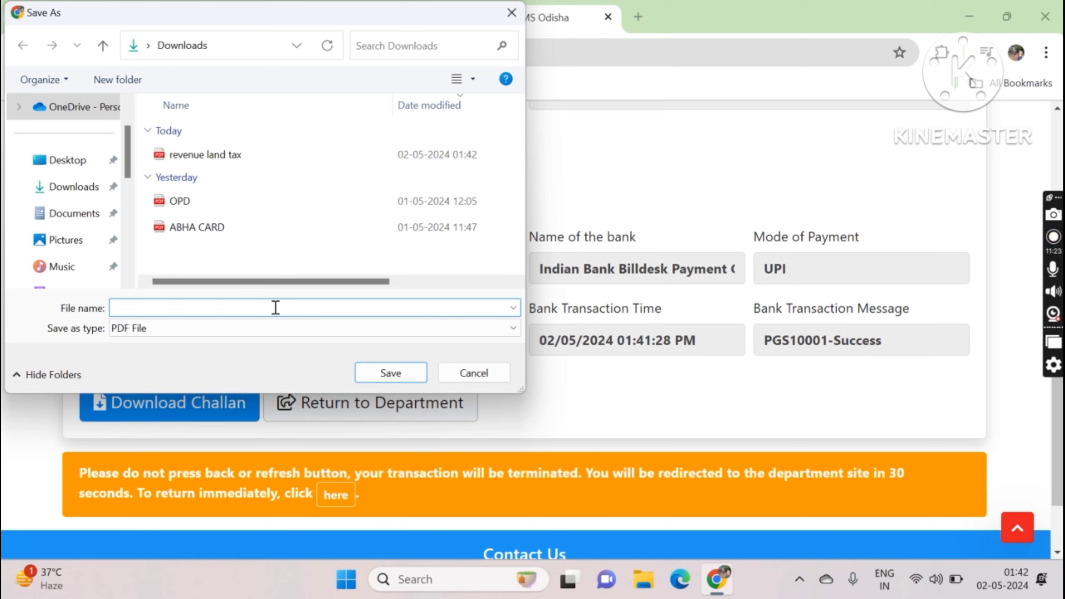
pyautogui.write('land tax challan')
pyautogui.click(386, 379)
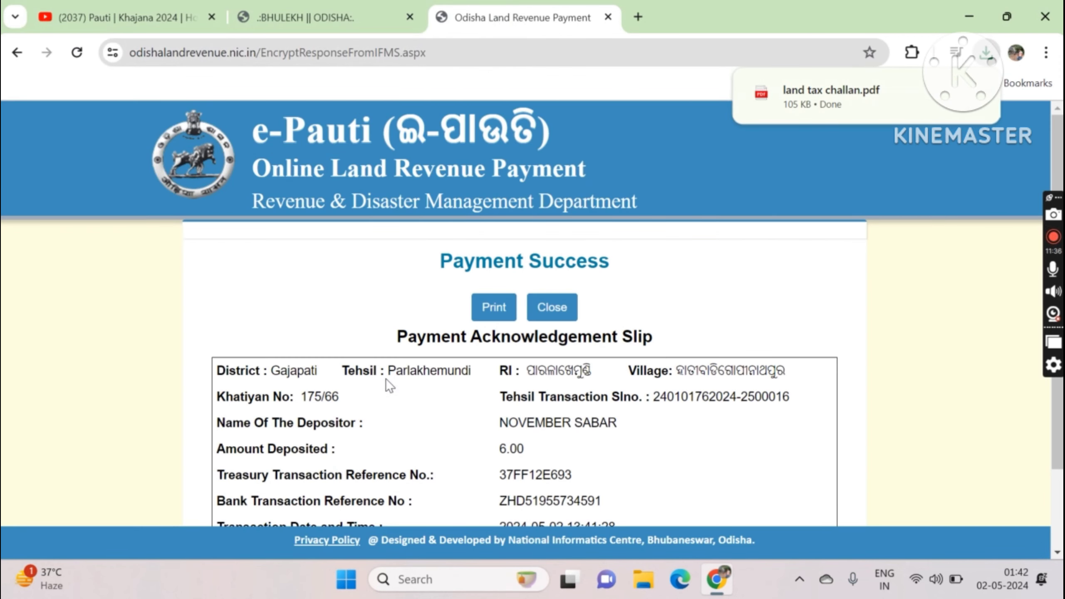
# Step: Print the Payment Acknowledgement Slip to PDF as 'land challan tax payment'
pyautogui.scroll(-2, 386, 379)
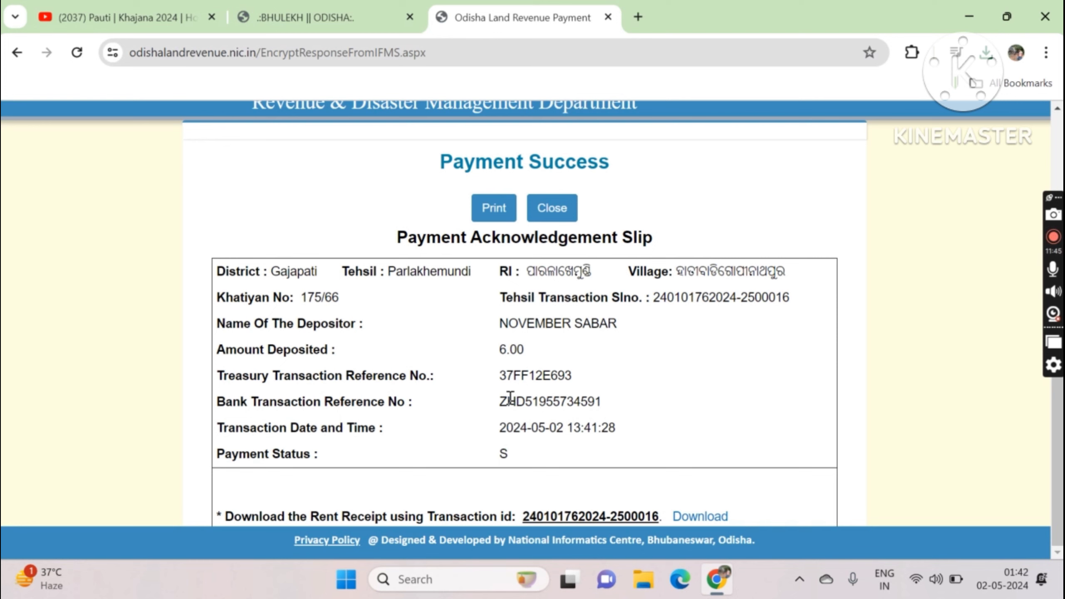
pyautogui.scroll(1, 510, 397)
pyautogui.scroll(-1, 511, 397)
pyautogui.click(499, 212)
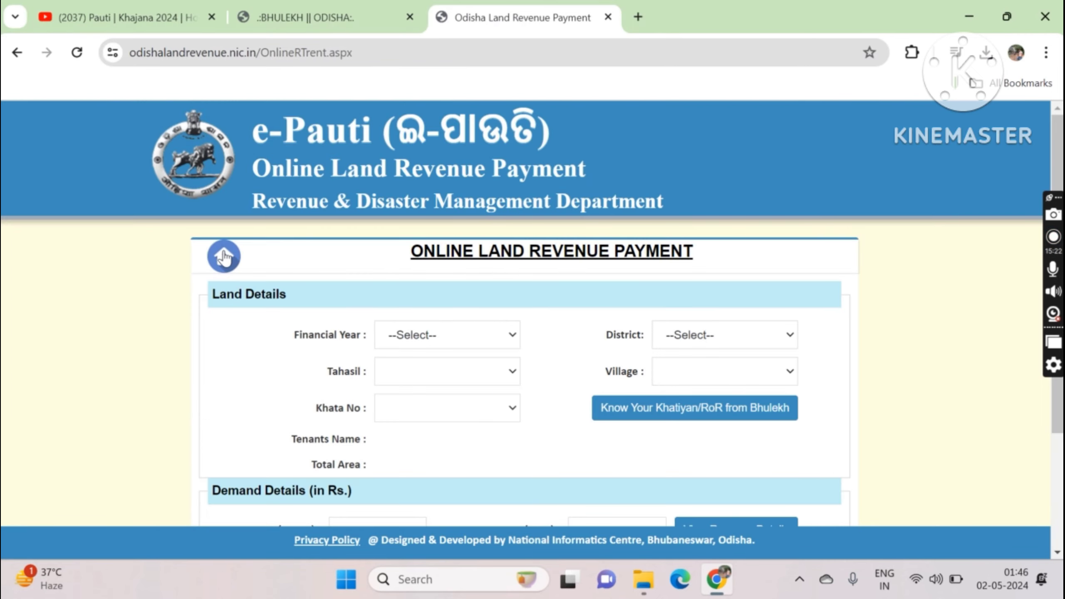
# Step: Go from the e-Pauti home page to Download Rent Receipt and focus the Transaction Id box
pyautogui.click(223, 256)
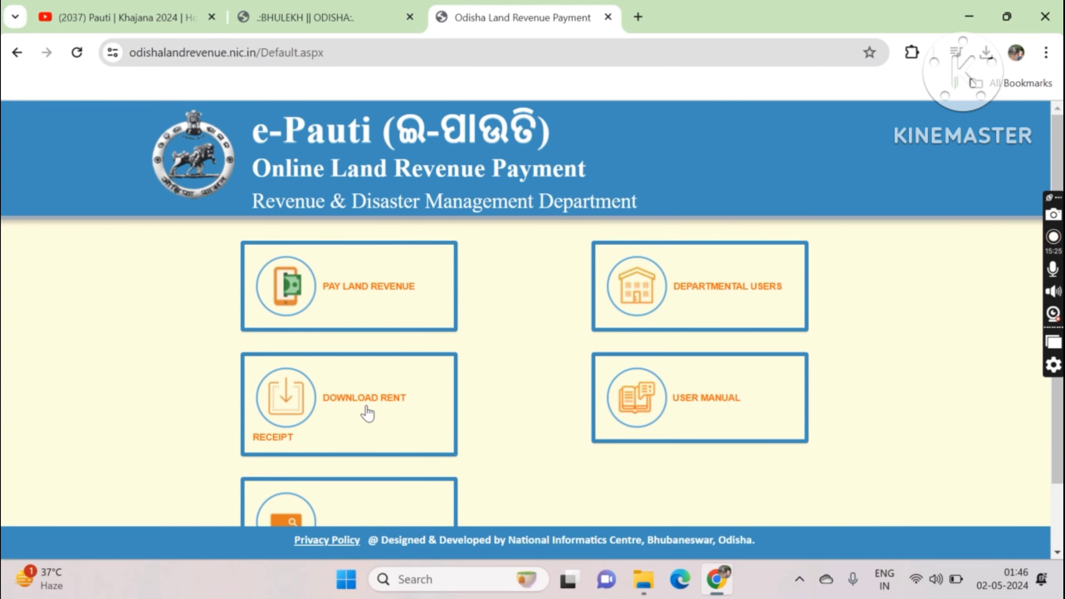
pyautogui.click(367, 413)
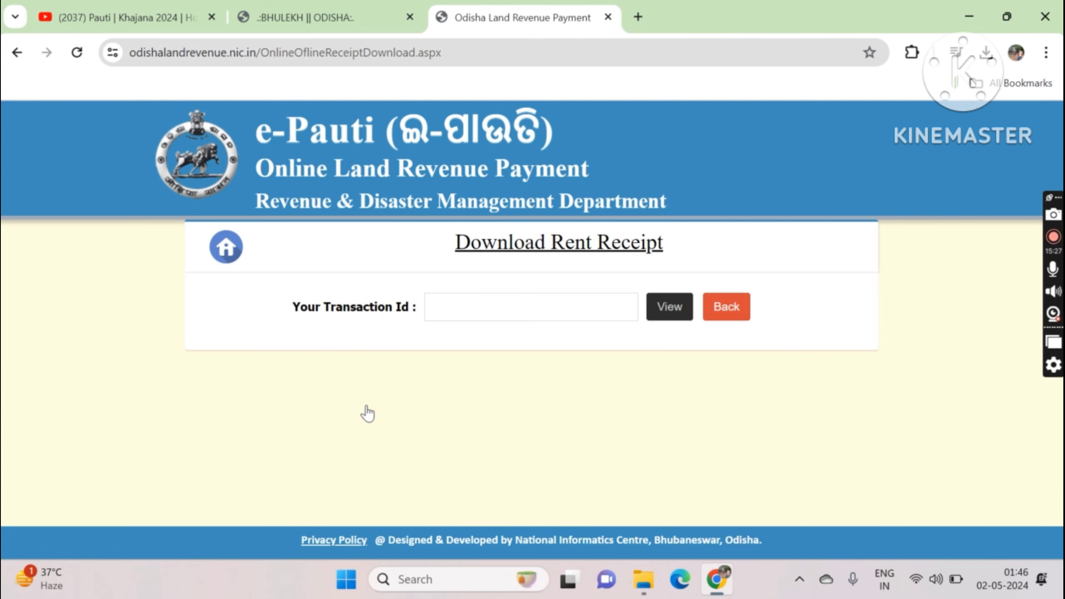
pyautogui.click(512, 305)
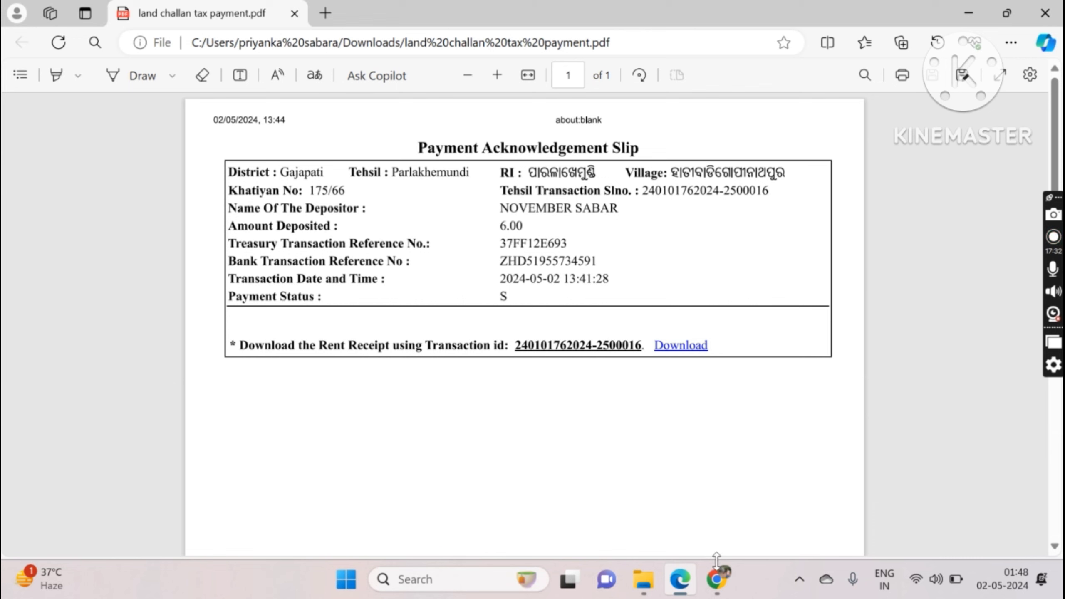
# Step: Return to Google Chrome, where e-Pauti's Download Rent Receipt page awaits the transaction ID
pyautogui.click(718, 577)
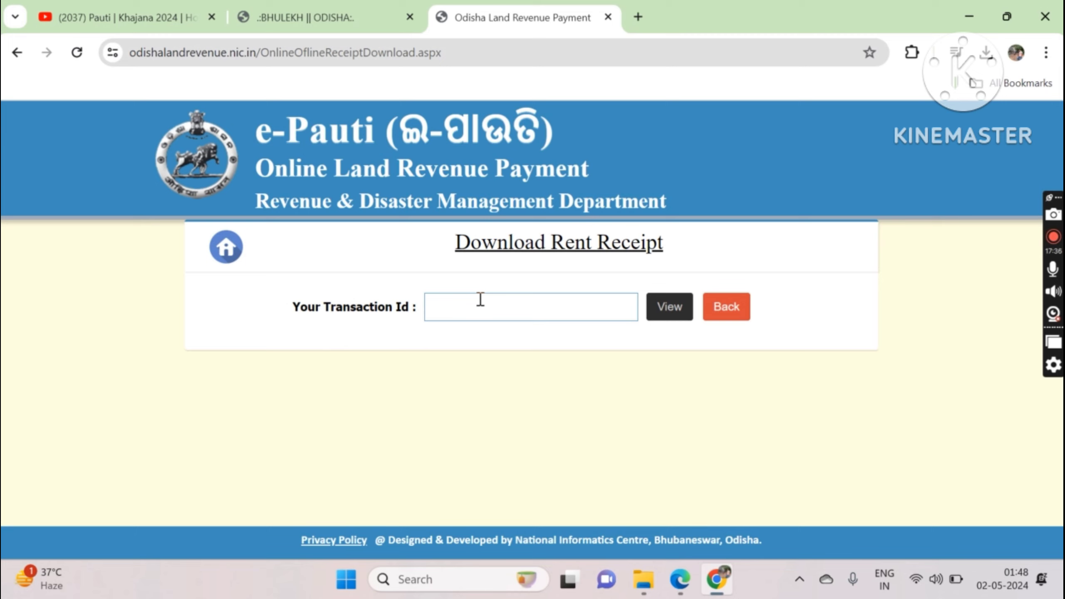
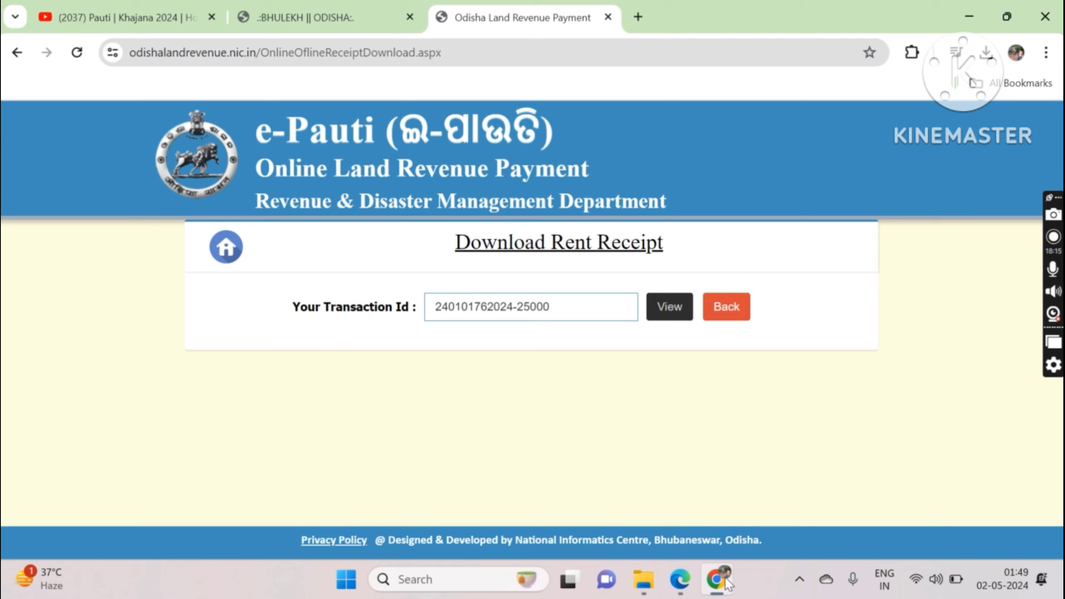
# Step: Enter the tehsil transaction ID and view the 2024-25 rent receipt for khata 175/66
pyautogui.click(661, 311)
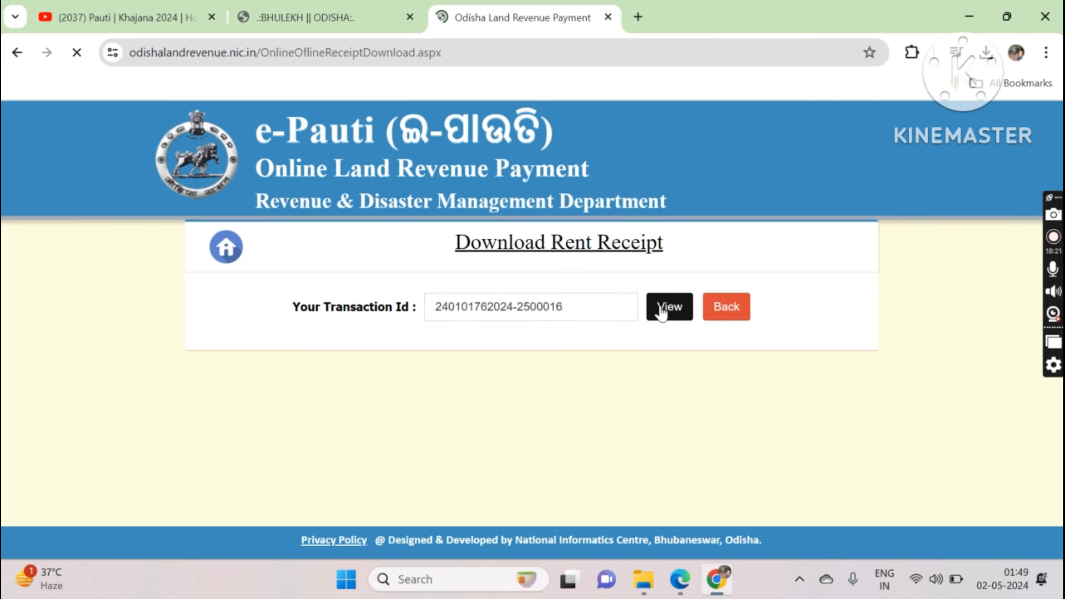
pyautogui.scroll(-2, 661, 311)
pyautogui.scroll(1, 627, 299)
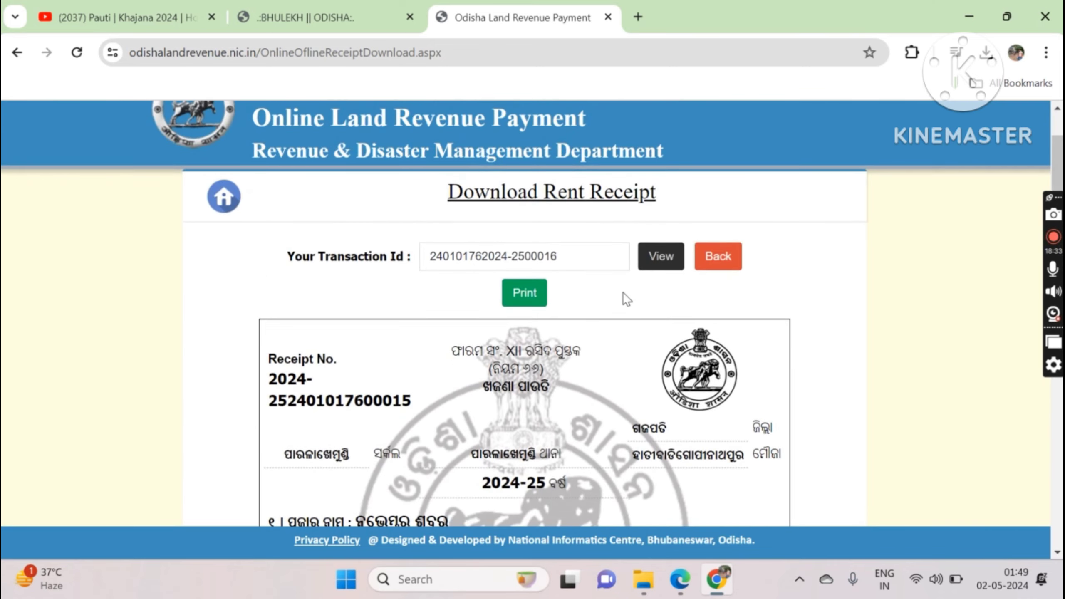
# Step: Save the rent receipt as PDF 'rent reciept of khajana 2024-25', close the popup, and go back
pyautogui.click(536, 294)
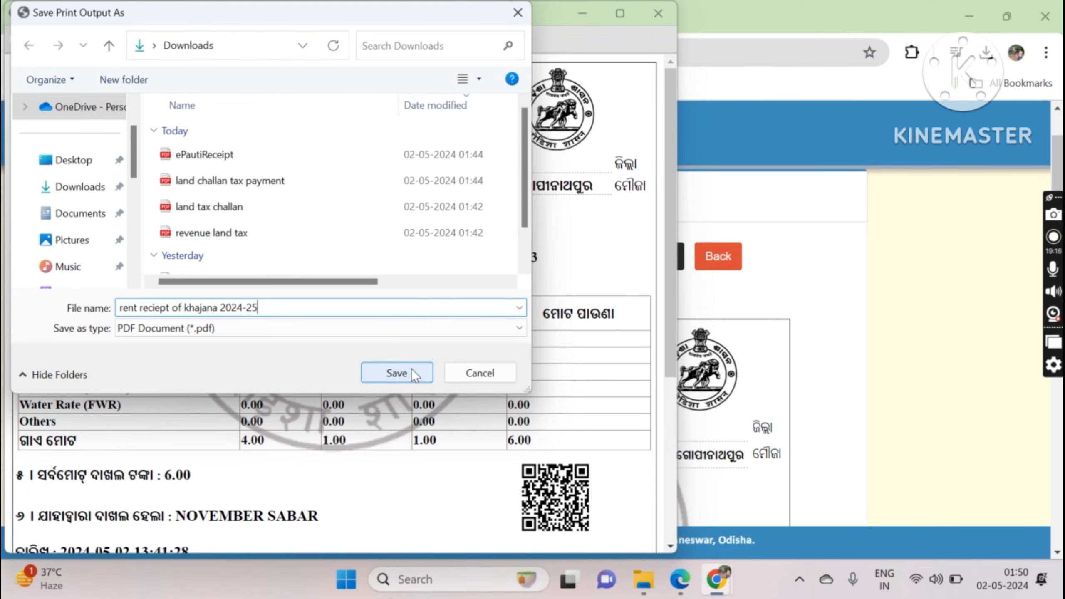
pyautogui.click(411, 369)
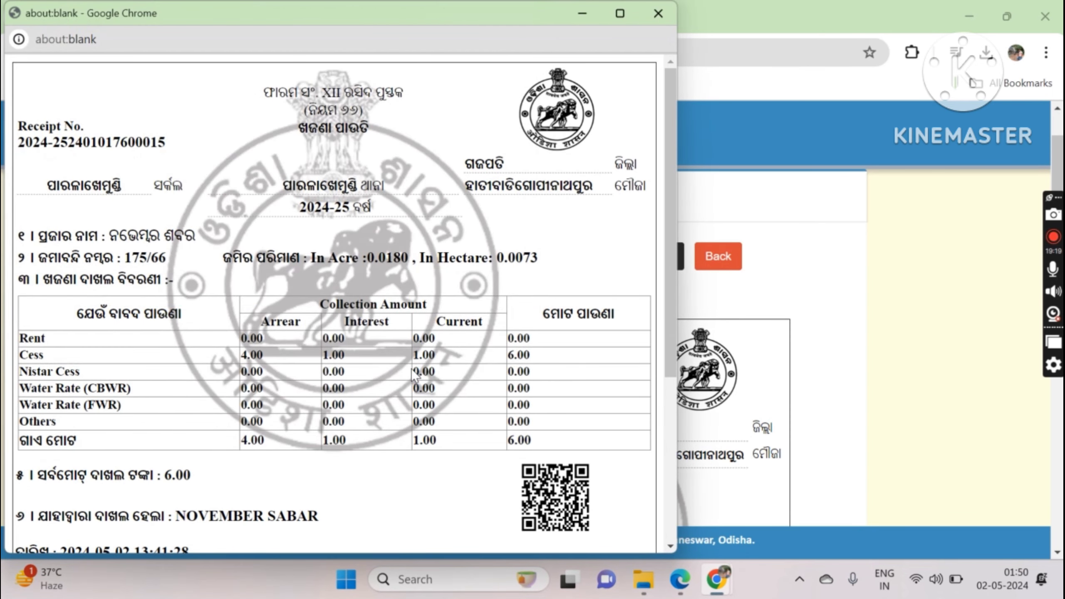
pyautogui.click(657, 14)
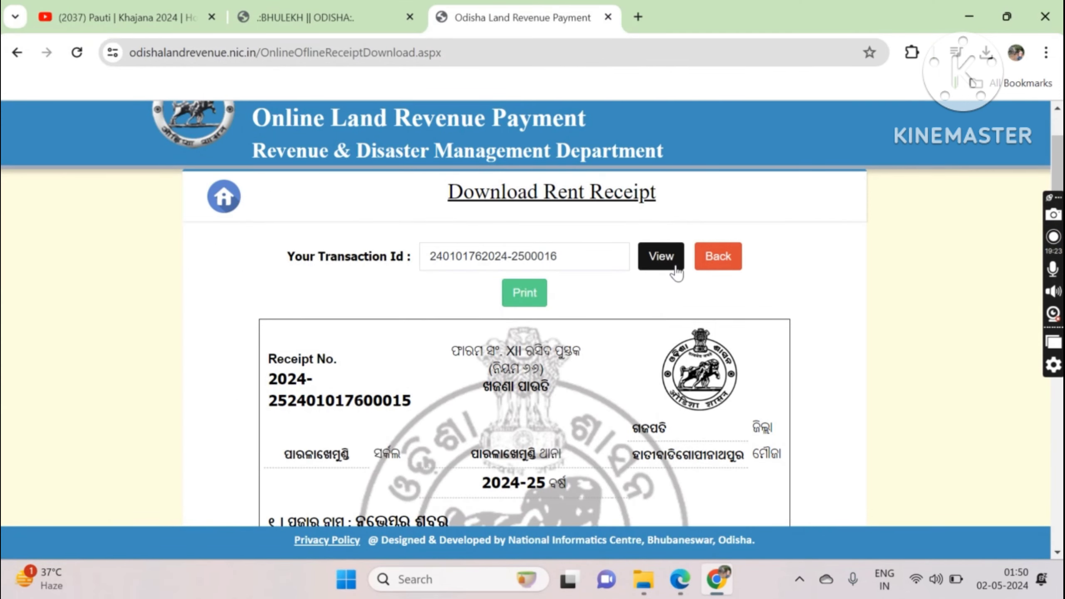
pyautogui.click(711, 270)
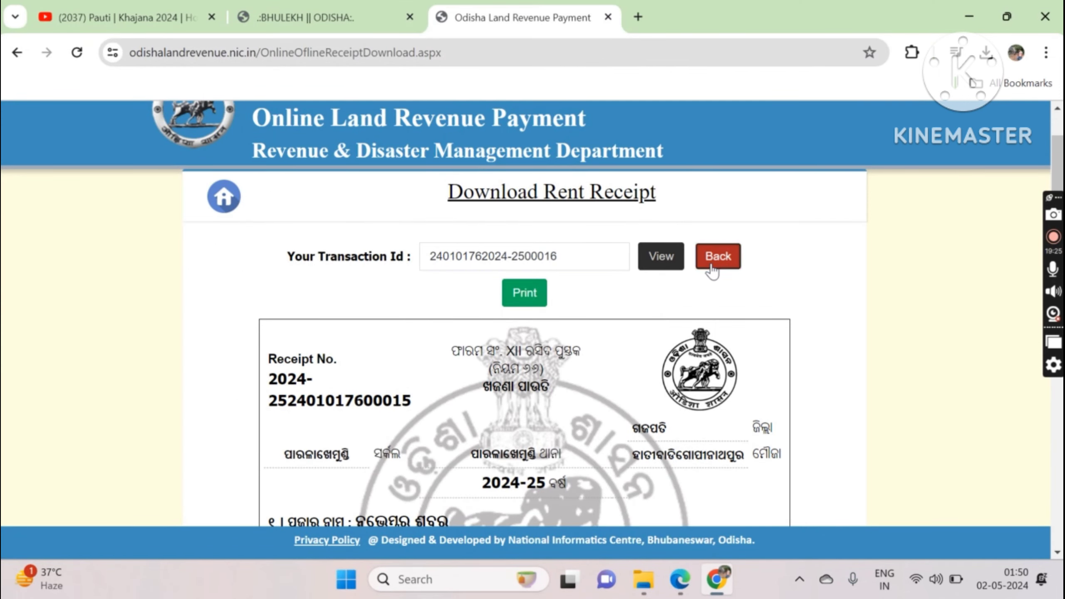